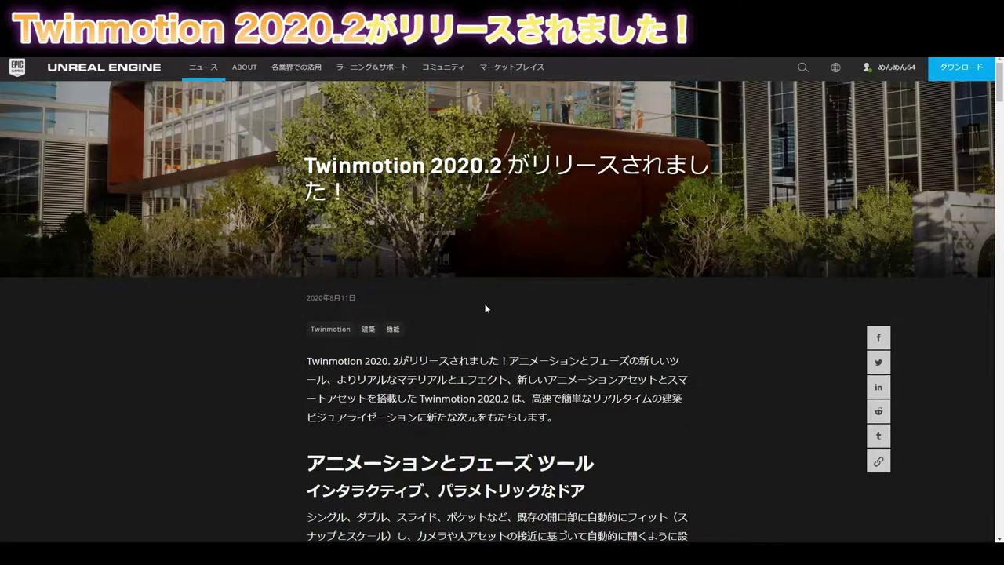
scroll(504, 260, down, 4)
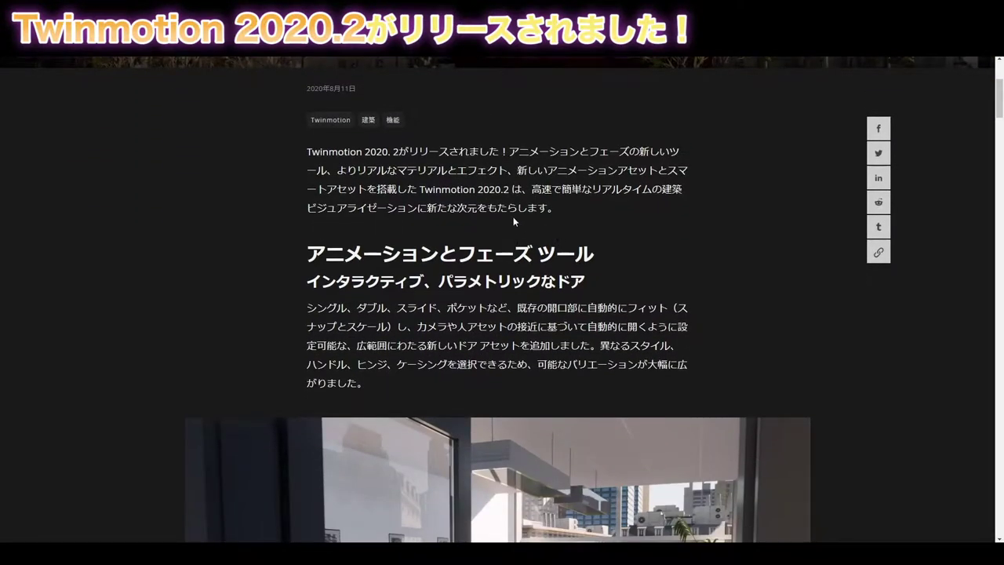
scroll(513, 217, down, 3)
scroll(502, 298, down, 3)
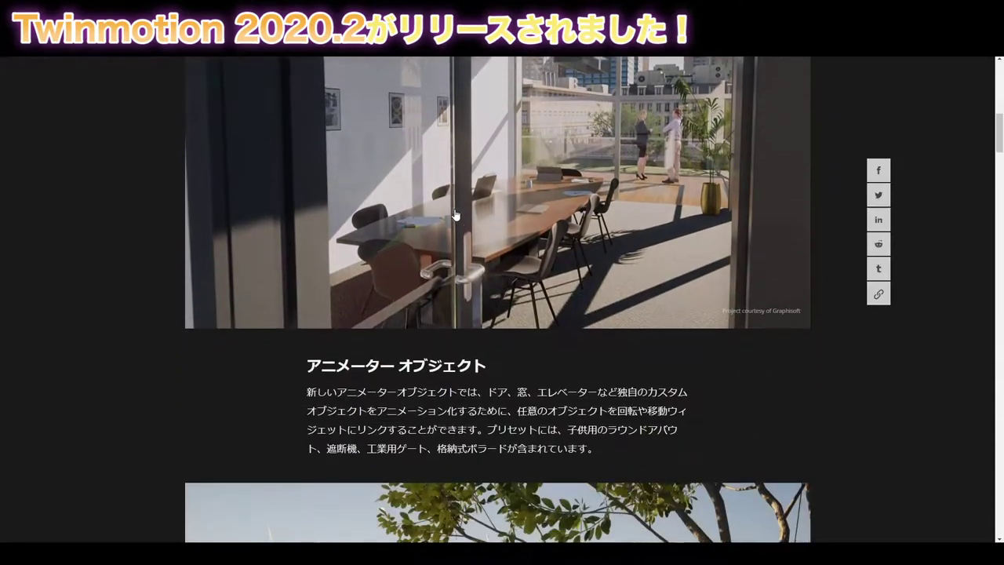
scroll(502, 298, up, 2)
scroll(502, 298, up, 2)
scroll(502, 314, up, 1)
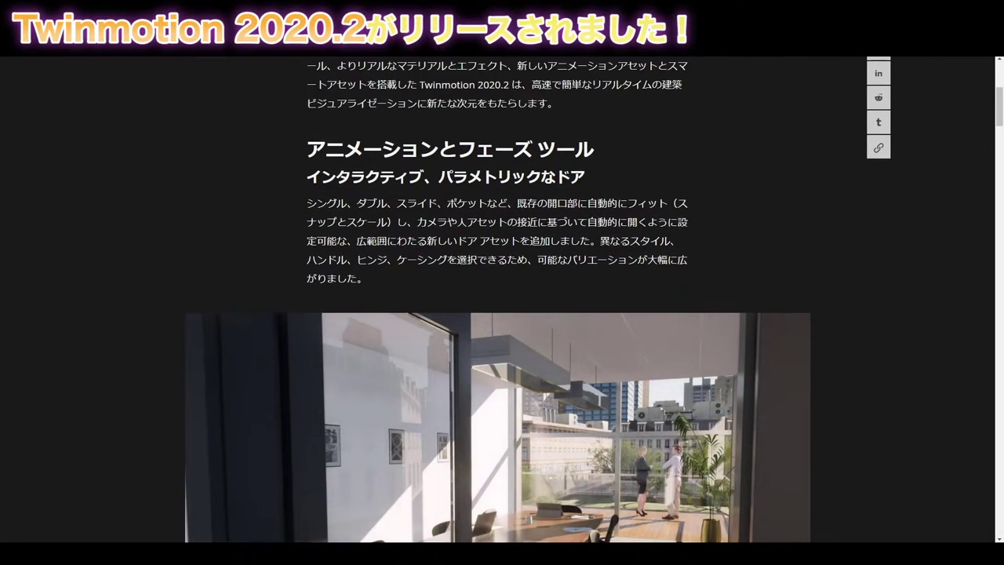
scroll(502, 314, down, 1)
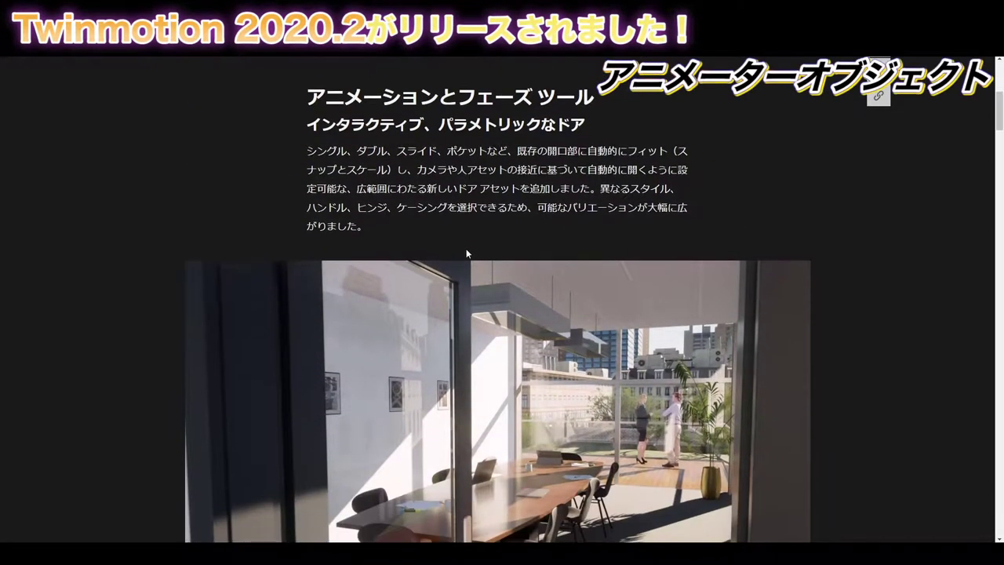
scroll(501, 314, down, 5)
scroll(508, 253, up, 5)
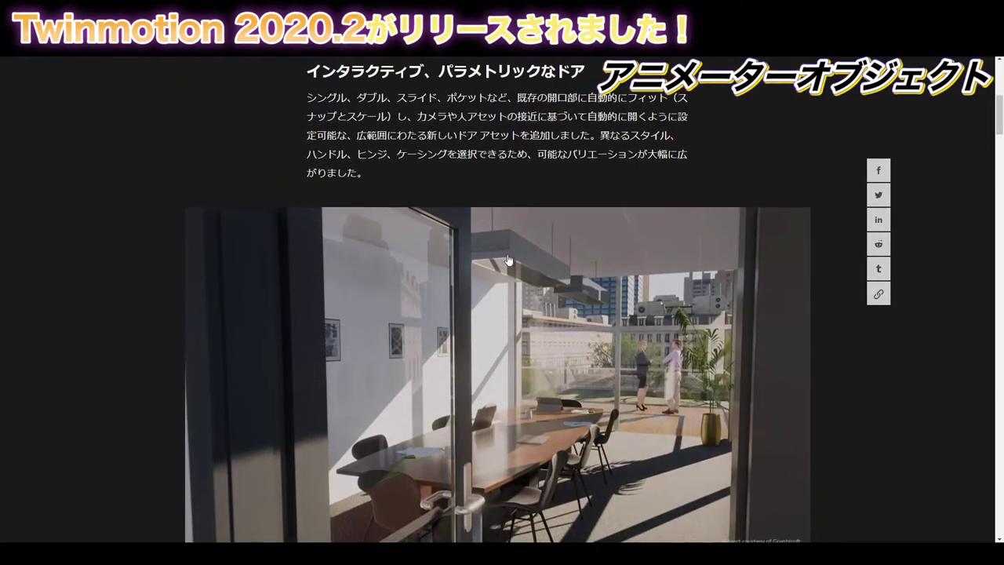
scroll(508, 253, down, 1)
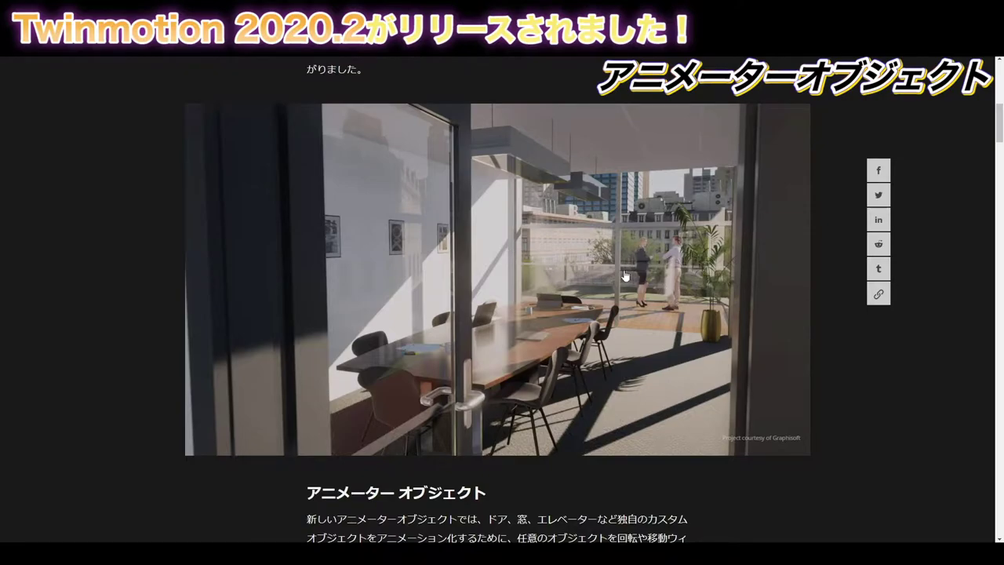
scroll(596, 258, up, 1)
scroll(519, 235, down, 1)
scroll(547, 287, down, 1)
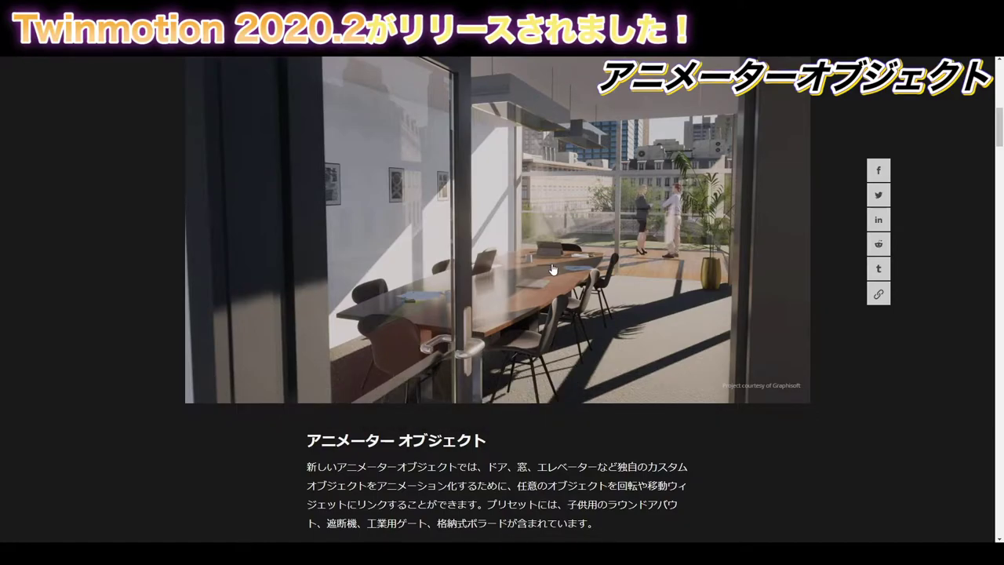
scroll(537, 239, up, 3)
scroll(513, 192, up, 5)
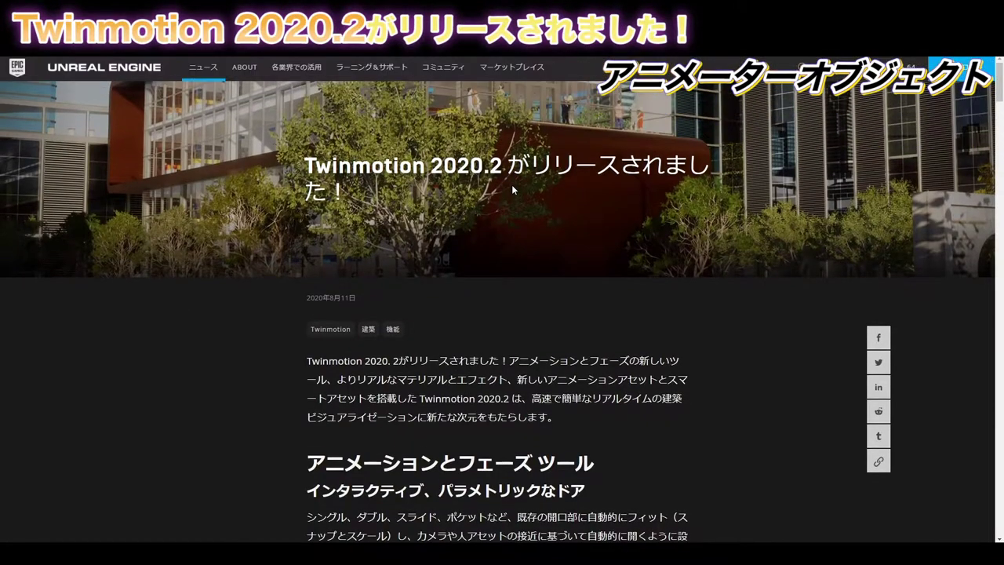
Scroll the Twinmotion 2020.2 article past the animator objects section to the phasing feature section
scroll(511, 188, down, 3)
scroll(532, 197, down, 4)
scroll(532, 204, down, 5)
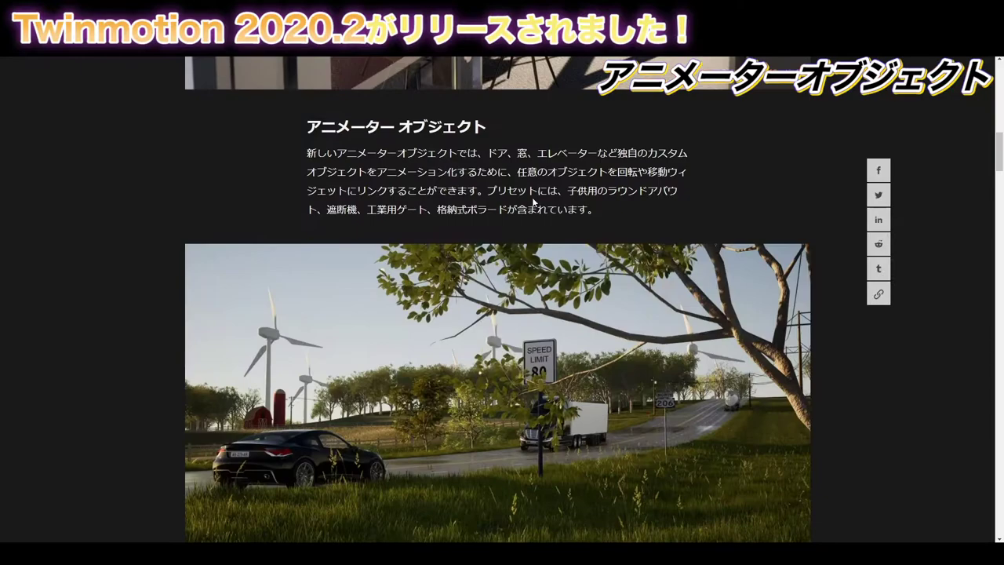
scroll(532, 197, up, 3)
scroll(531, 197, up, 1)
scroll(471, 202, up, 1)
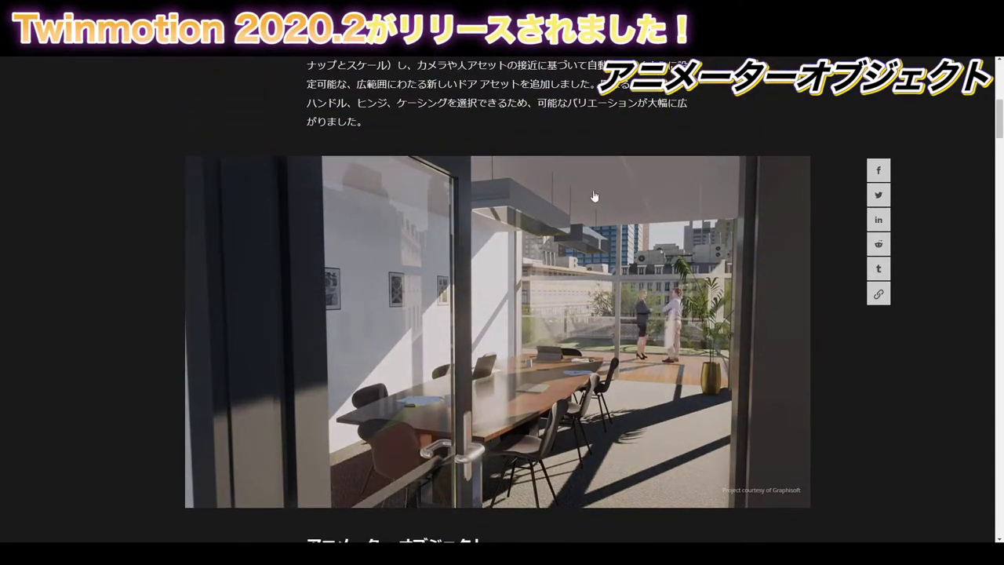
scroll(588, 243, down, 2)
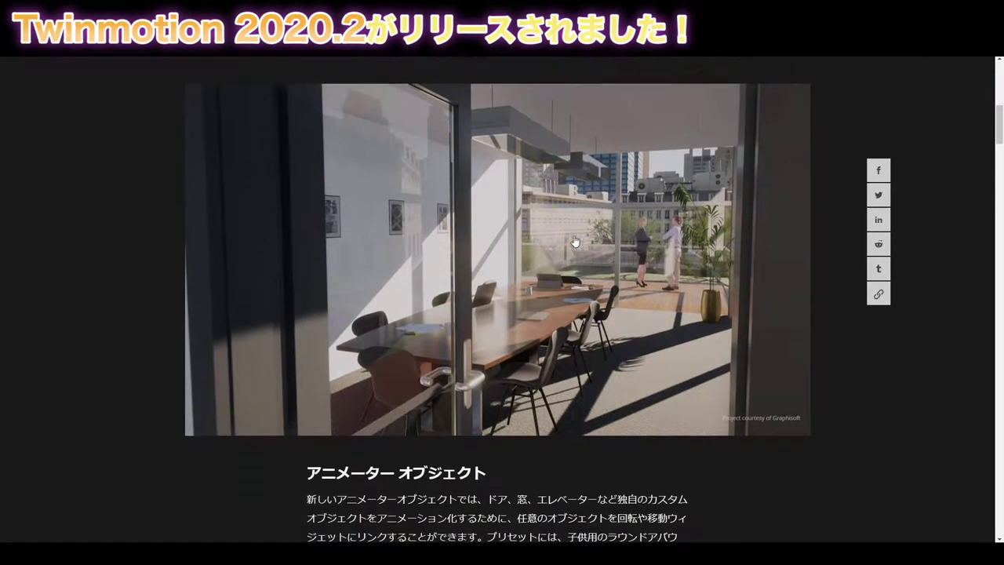
scroll(572, 236, down, 3)
scroll(571, 233, down, 2)
scroll(571, 234, down, 1)
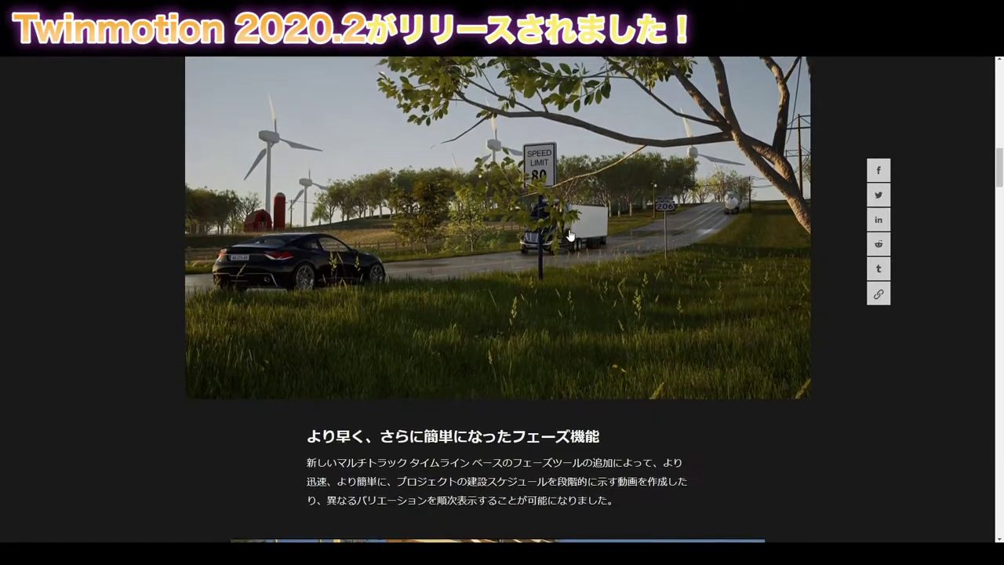
scroll(569, 233, up, 3)
scroll(546, 331, down, 1)
scroll(547, 331, down, 1)
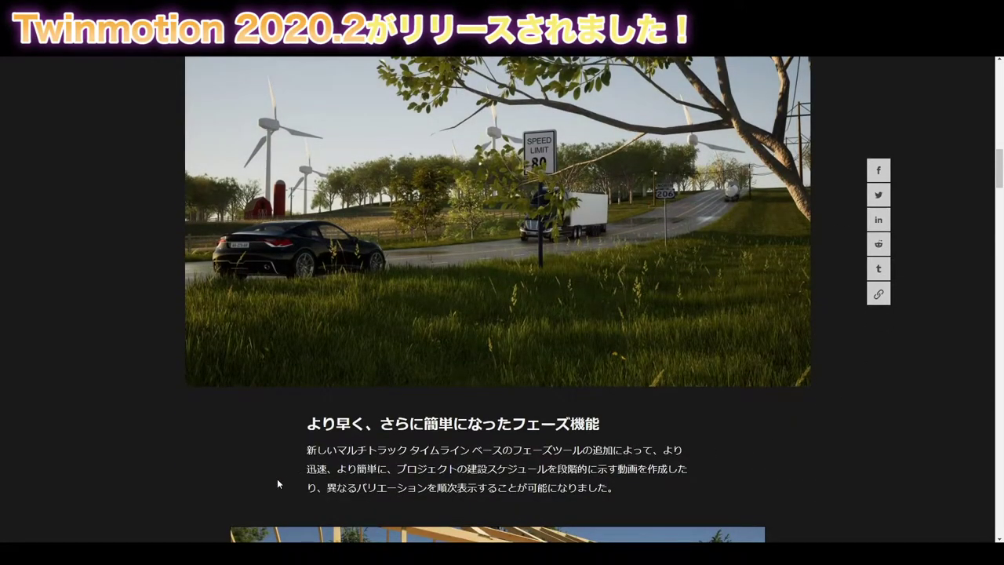
scroll(406, 446, down, 1)
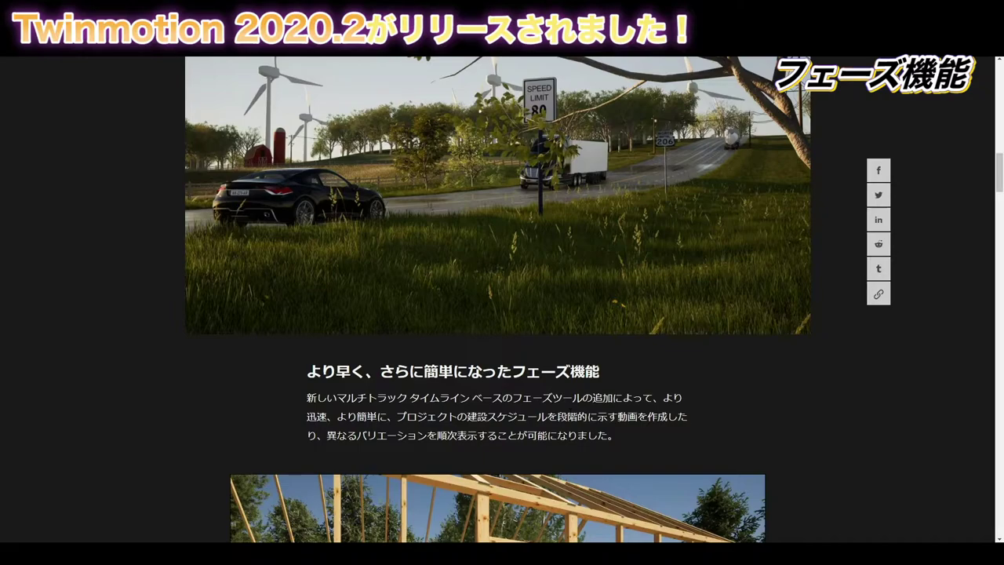
Advance the timber-frame image gallery to its next picture
scroll(578, 406, down, 1)
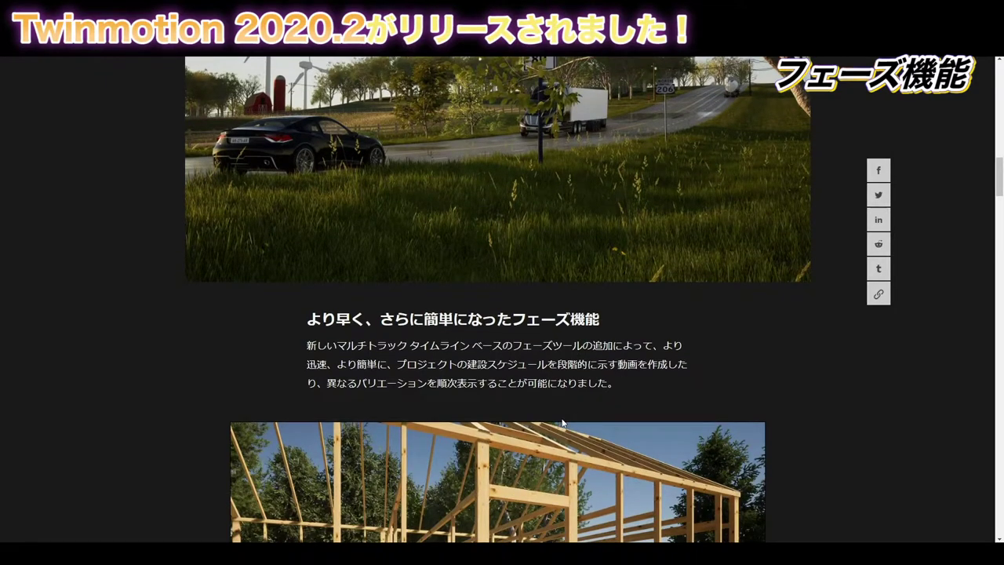
scroll(562, 423, down, 5)
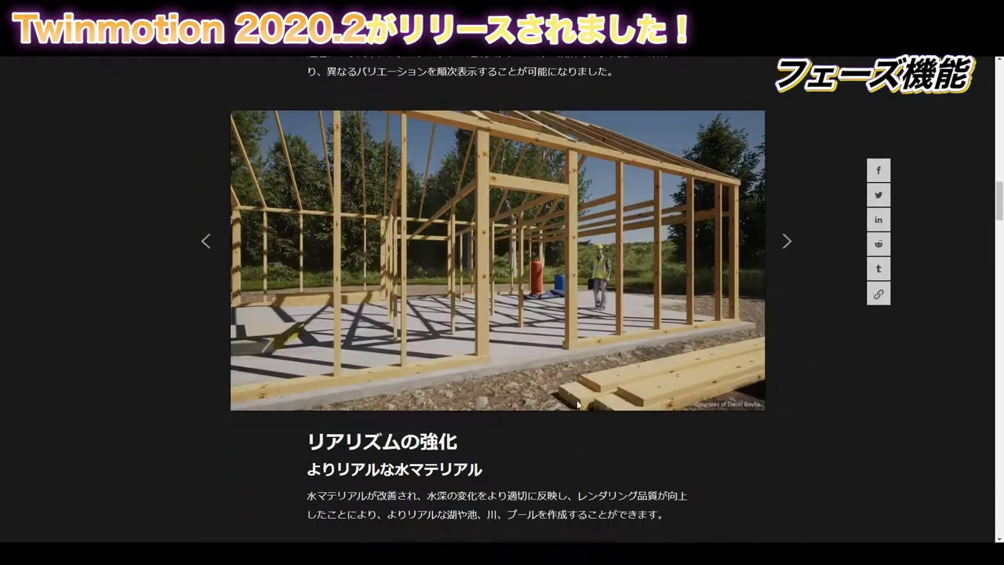
scroll(557, 360, up, 2)
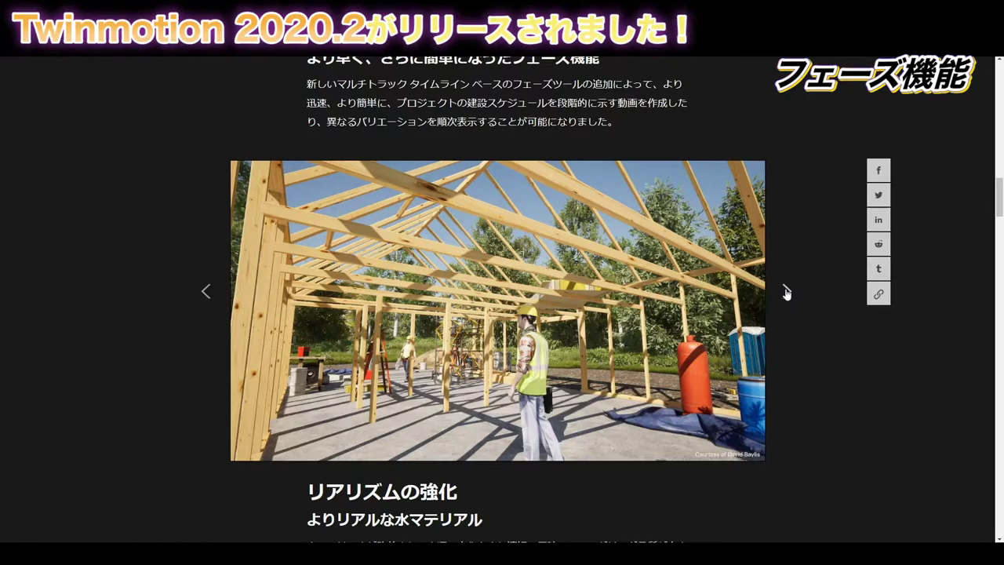
click(787, 293)
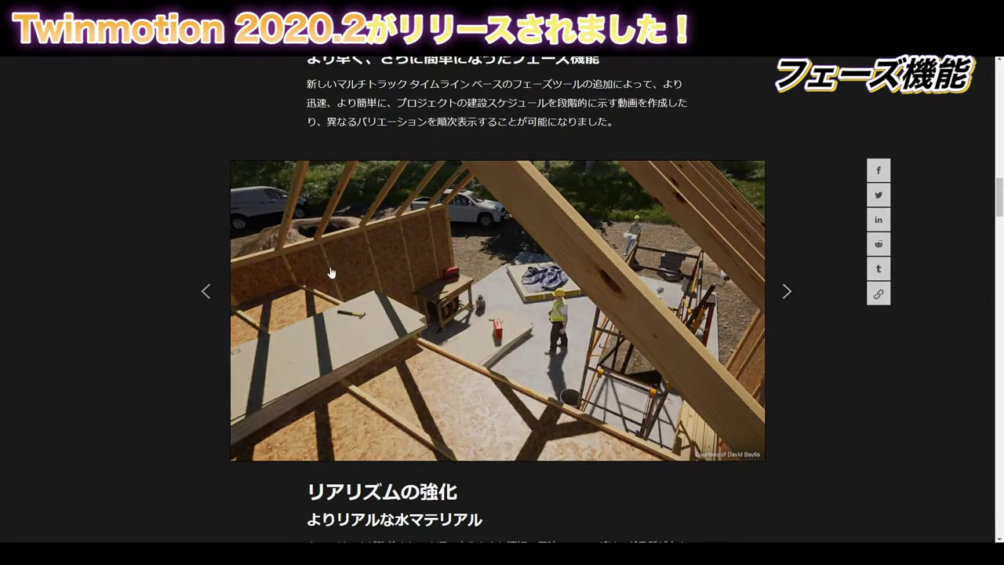
Scroll down to the lake water image and the rain and puddles section
scroll(502, 298, down, 2)
scroll(521, 205, down, 3)
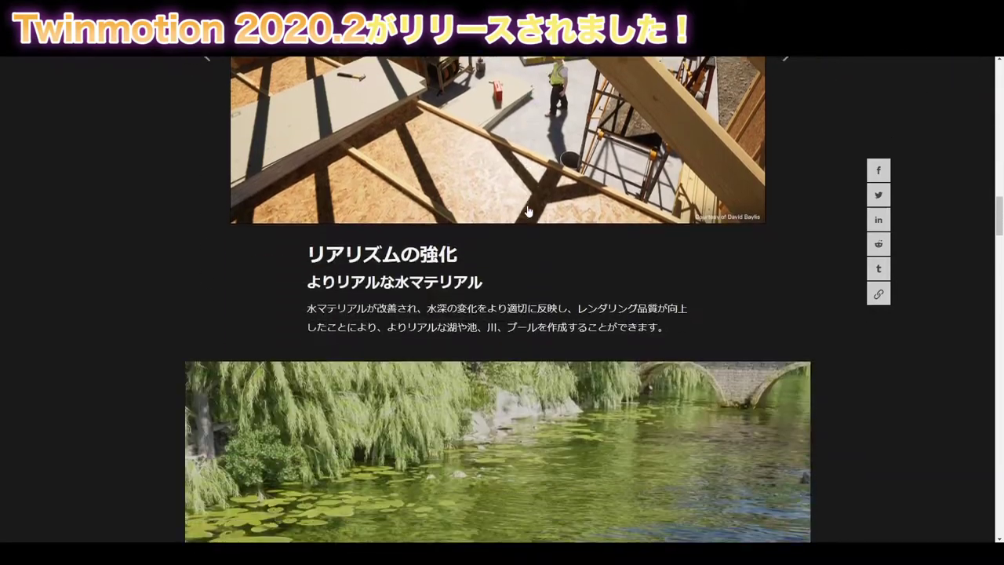
scroll(523, 204, down, 2)
scroll(545, 267, down, 1)
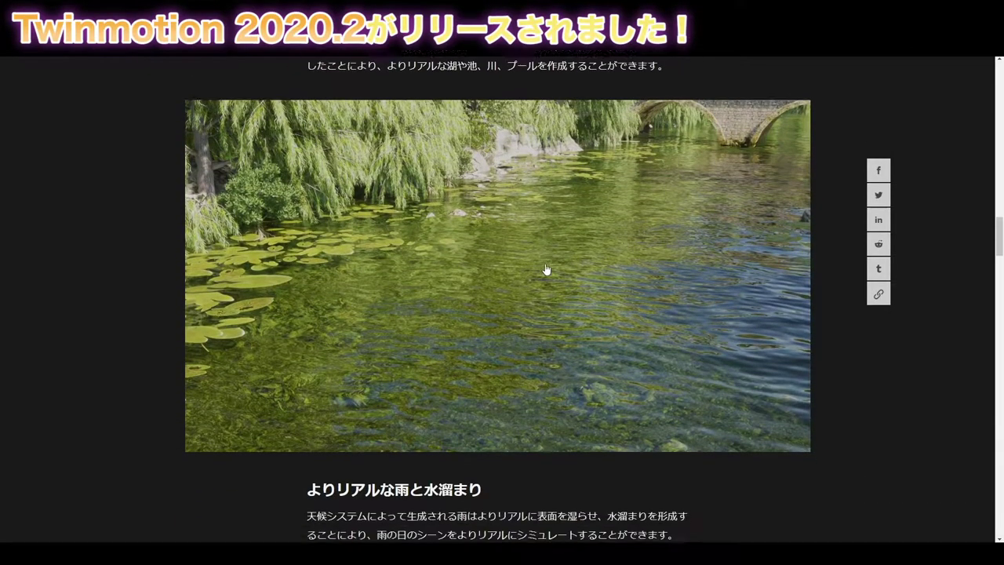
scroll(546, 271, up, 1)
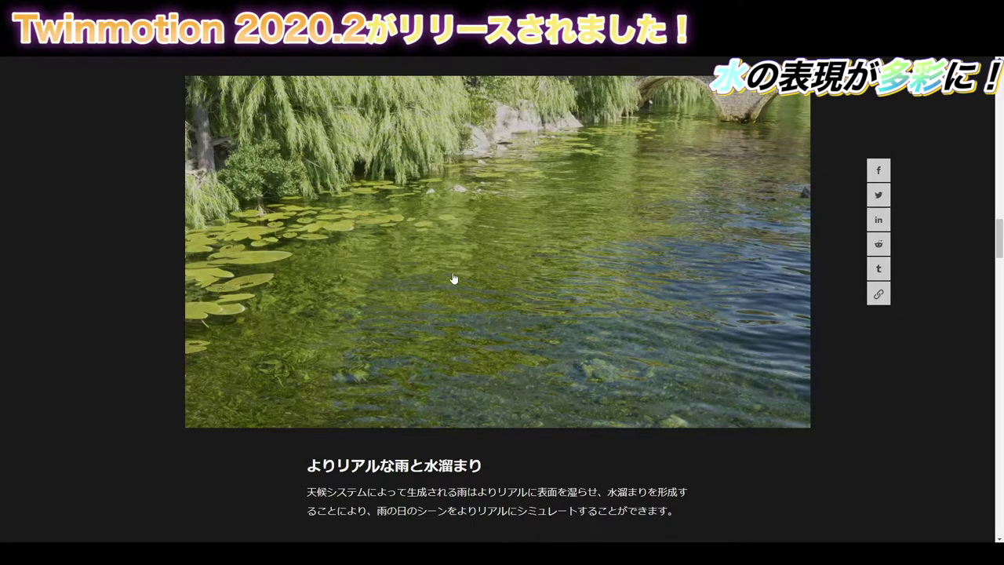
Scroll past the airplane car-materials section to the new East Asian tree species section
scroll(478, 261, down, 5)
scroll(531, 272, down, 2)
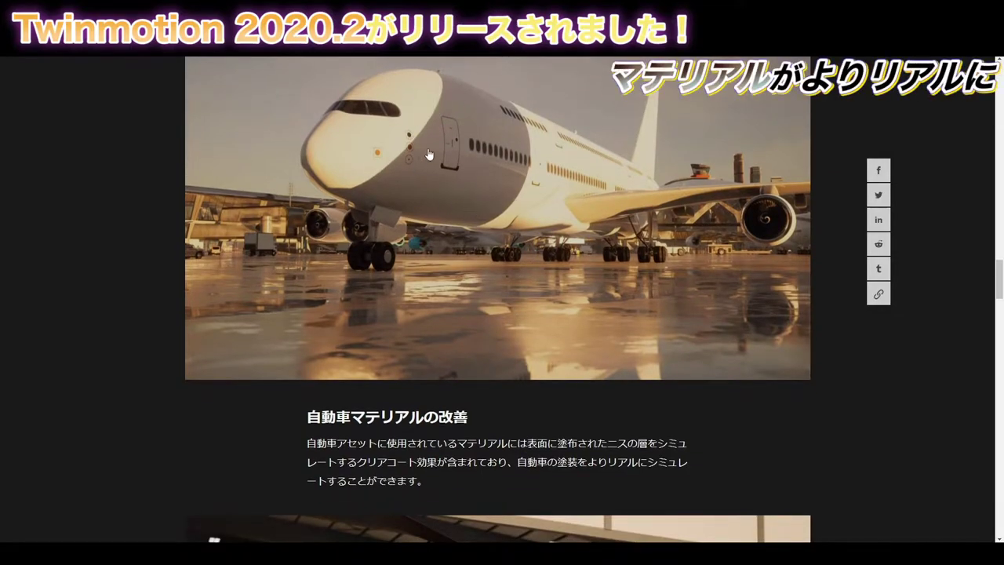
scroll(562, 227, up, 1)
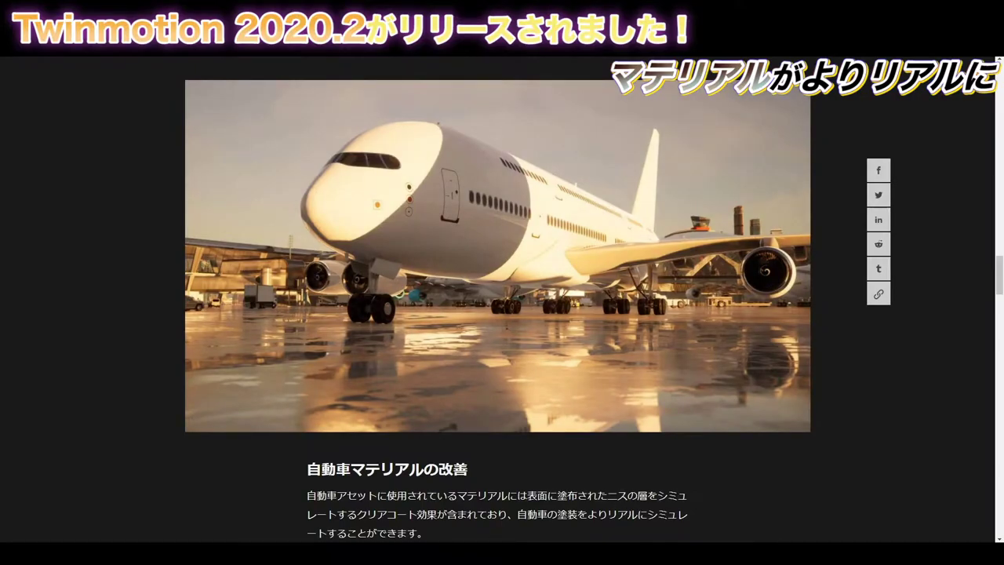
scroll(450, 435, down, 1)
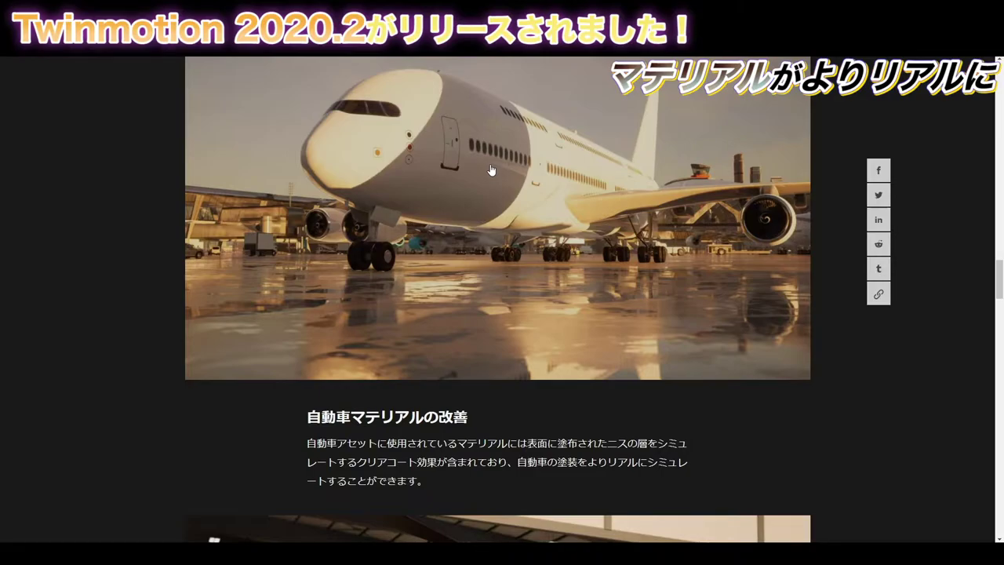
scroll(491, 169, up, 5)
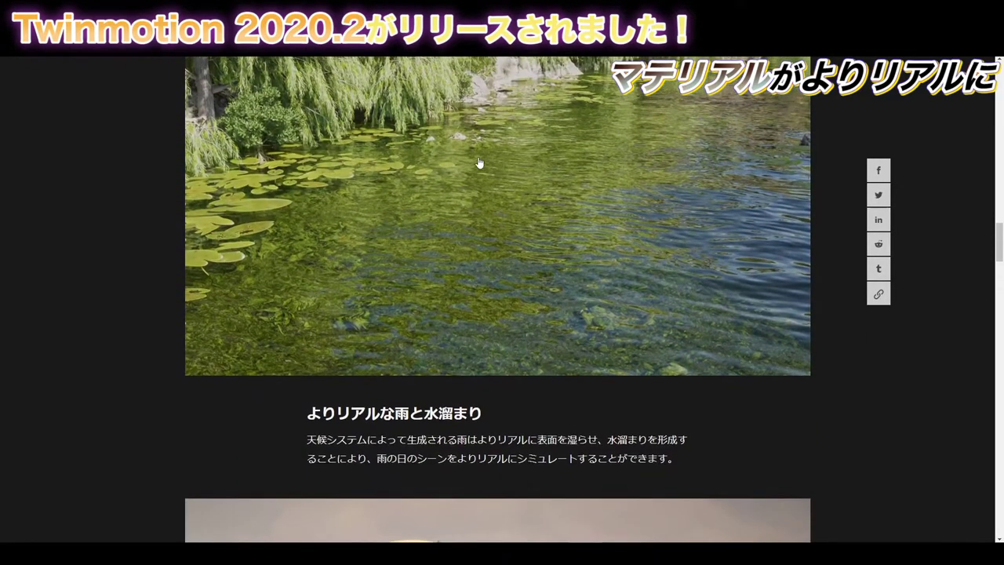
scroll(534, 168, down, 4)
scroll(592, 326, down, 1)
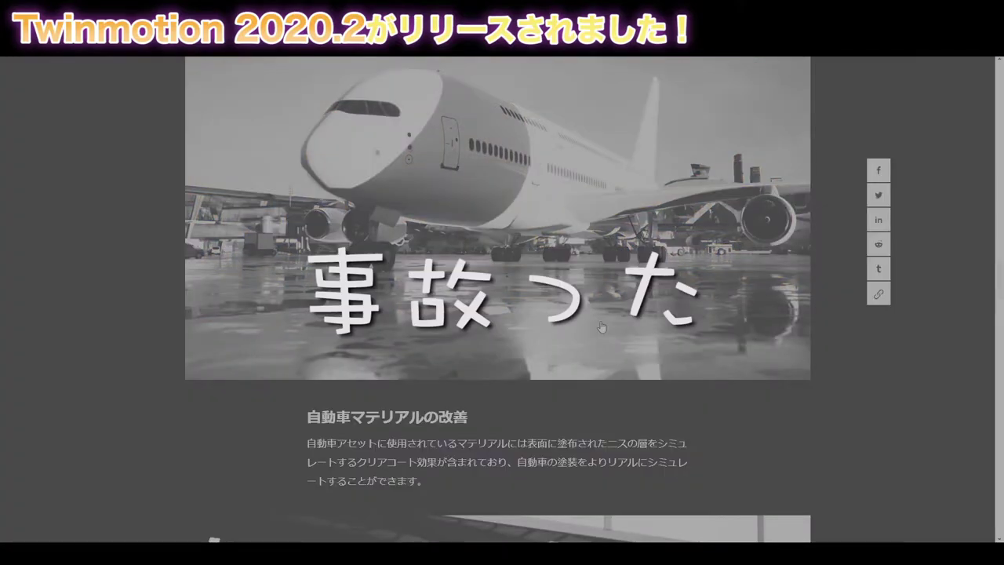
scroll(538, 352, down, 10)
scroll(477, 204, up, 1)
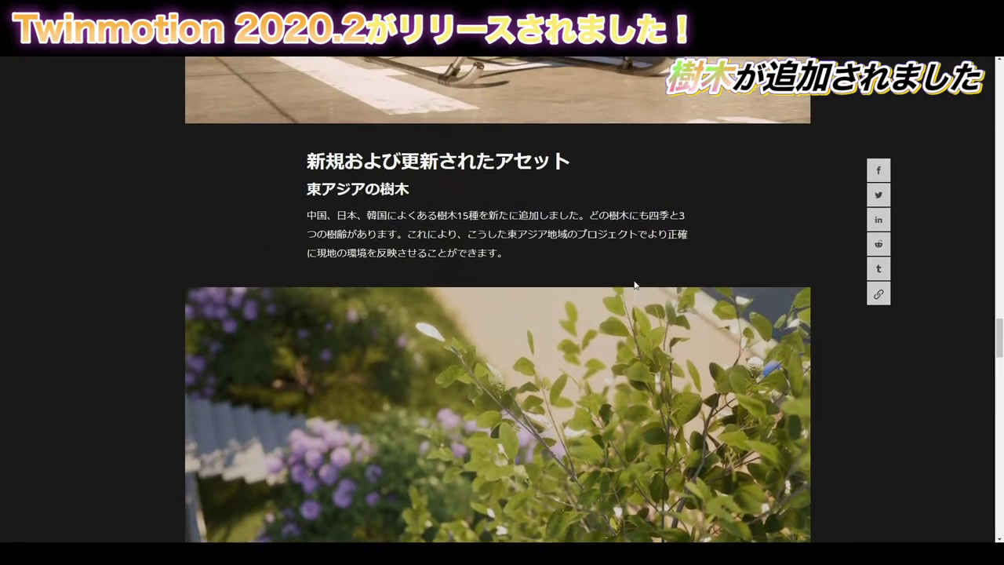
Read down past the trees, construction vehicles and airplane sections to the 価格と入手方法 pricing section
scroll(496, 310, up, 1)
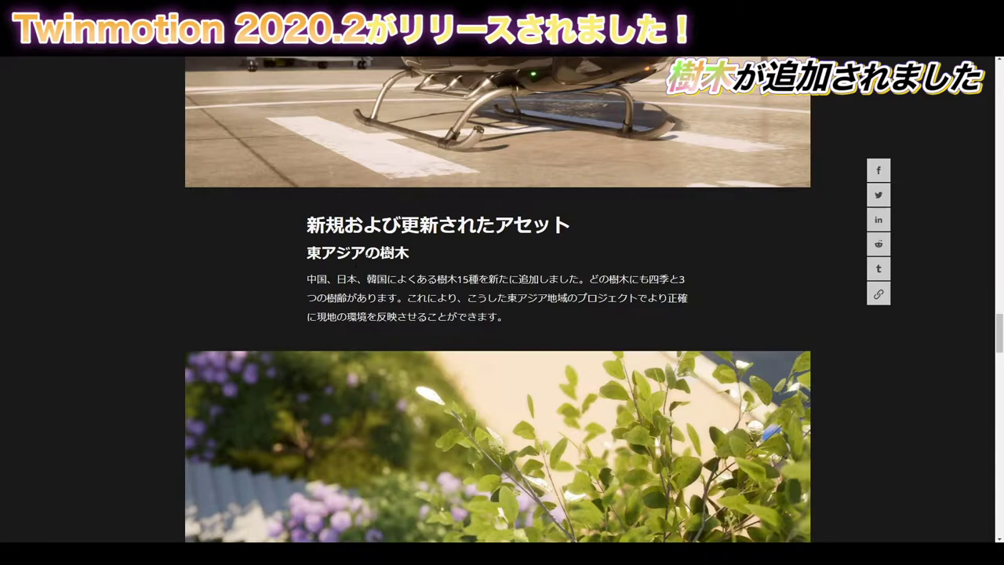
scroll(495, 219, down, 2)
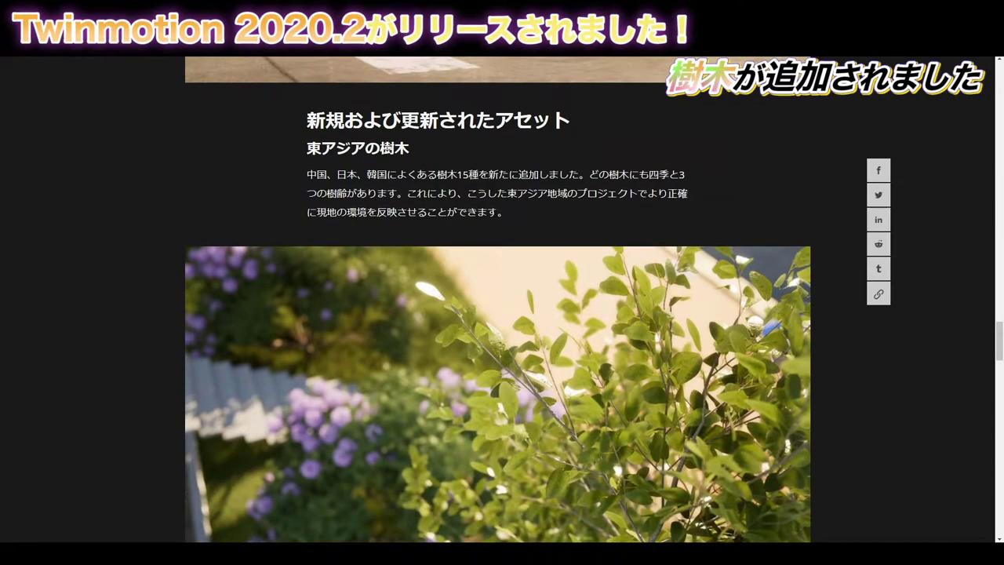
scroll(497, 300, down, 1)
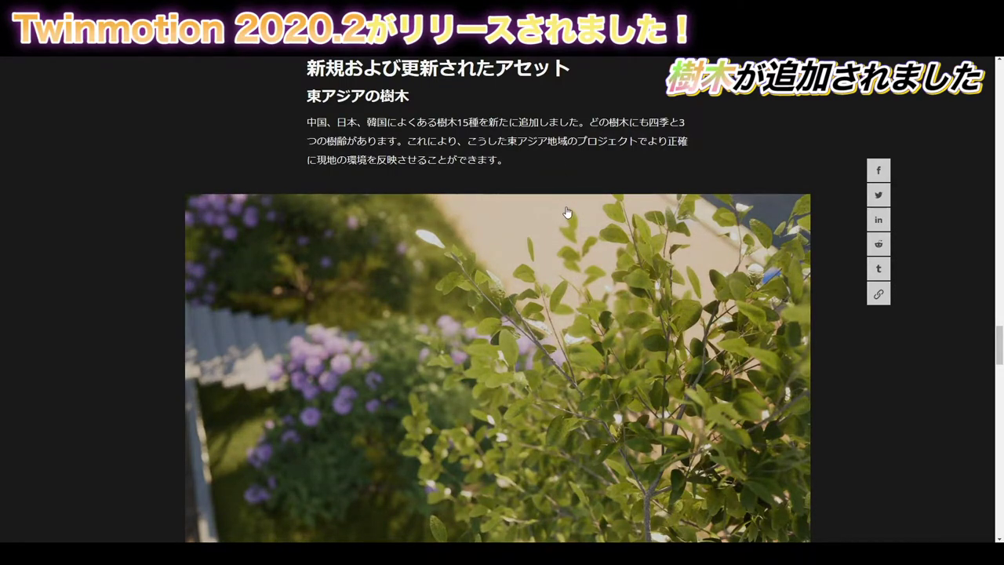
scroll(564, 222, down, 3)
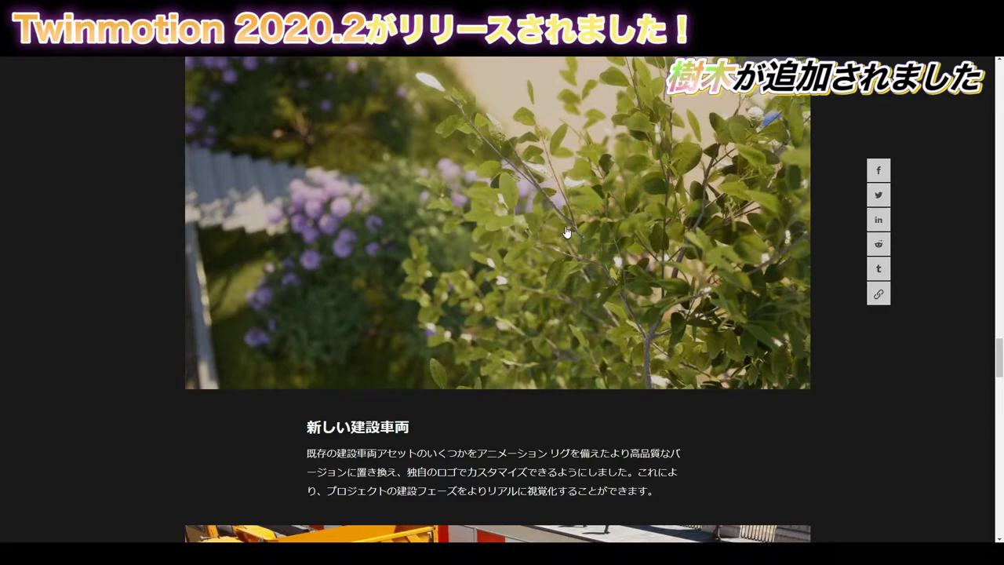
scroll(484, 262, down, 2)
scroll(501, 227, down, 3)
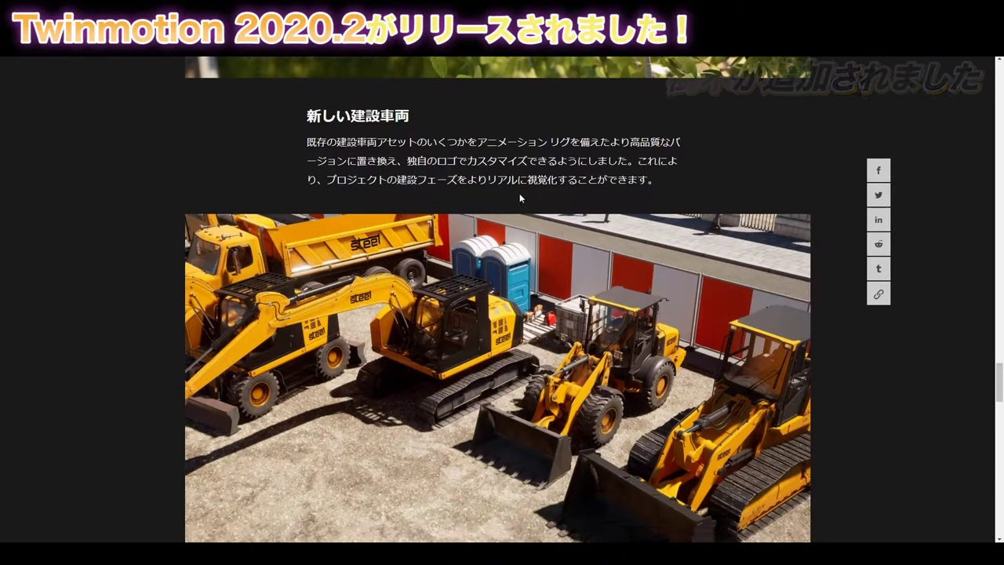
scroll(520, 193, up, 2)
scroll(506, 189, down, 1)
scroll(518, 188, down, 3)
scroll(530, 185, down, 2)
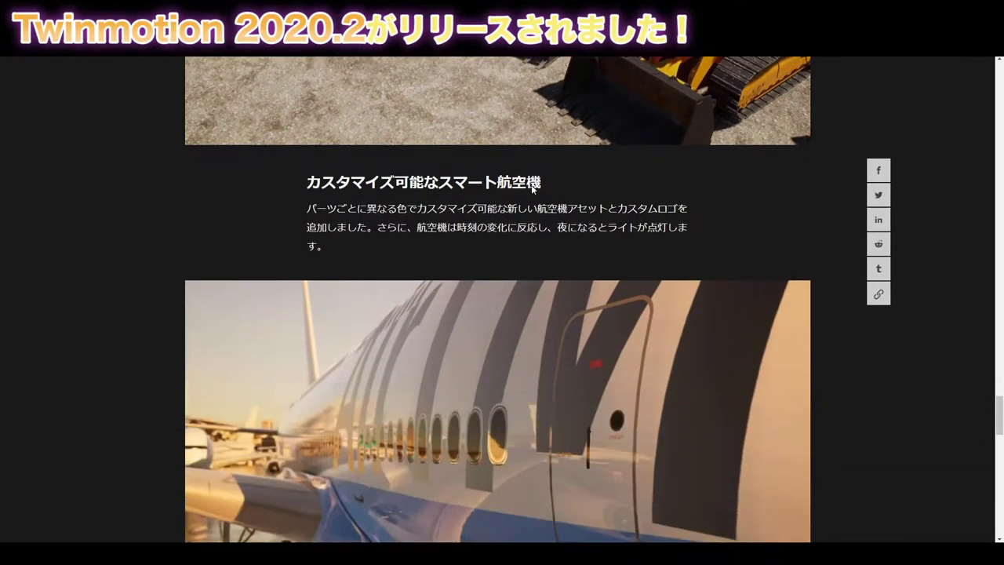
scroll(538, 209, down, 1)
scroll(552, 224, down, 1)
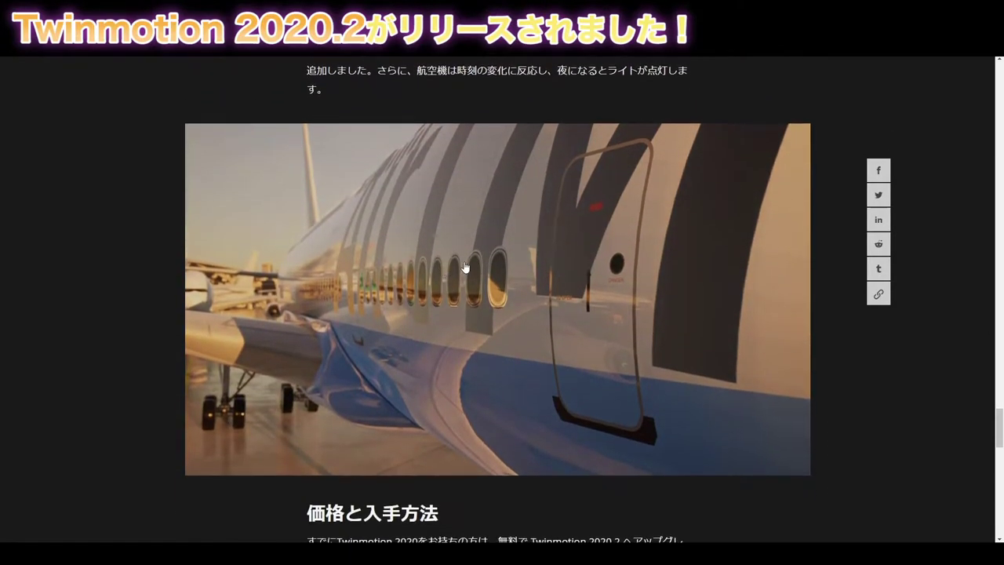
scroll(565, 331, up, 1)
scroll(563, 330, up, 1)
scroll(549, 298, down, 4)
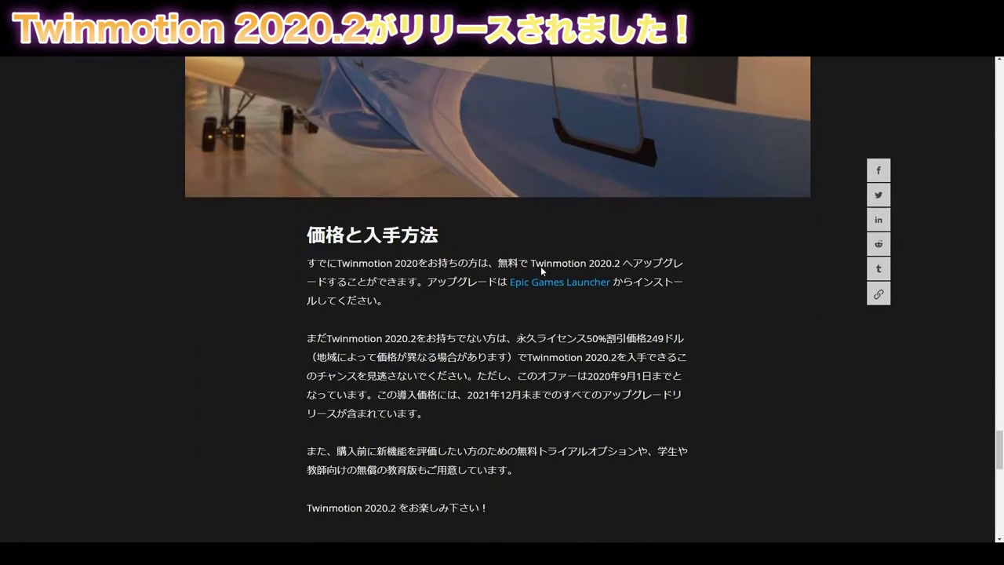
scroll(553, 259, down, 4)
scroll(563, 249, up, 6)
scroll(566, 253, down, 4)
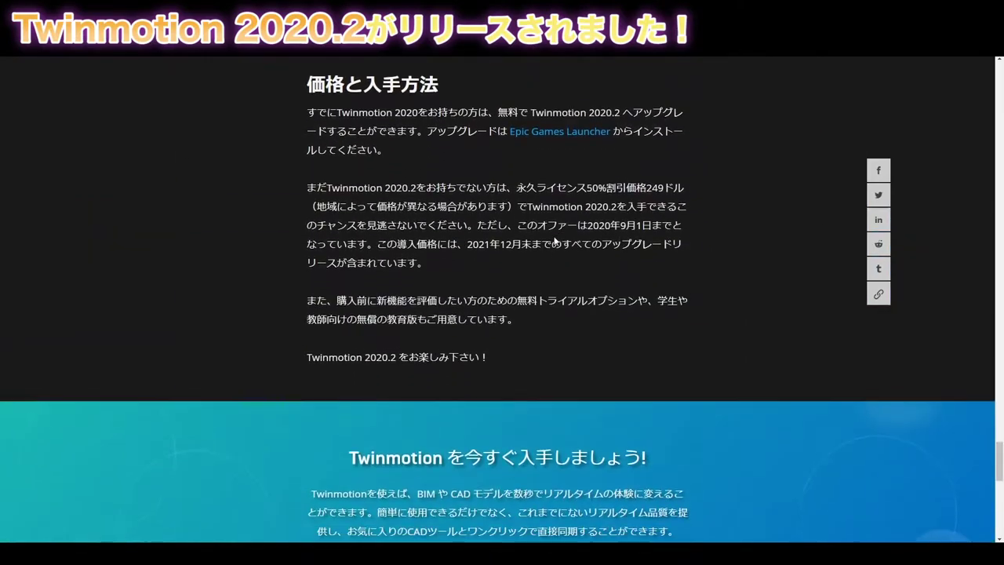
scroll(569, 256, down, 1)
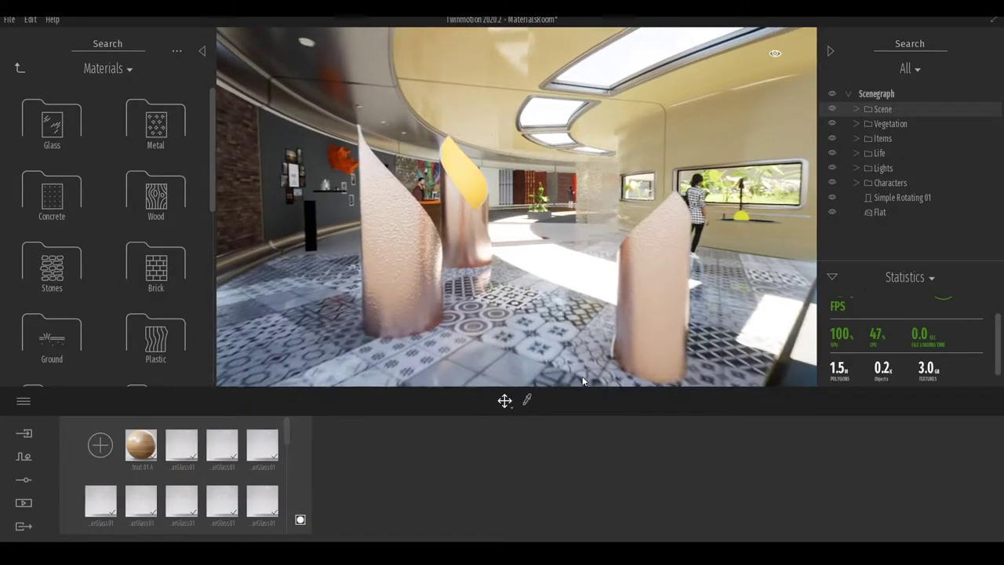
Zoom the MaterialsRoom view and bring up the File menu's start, open, save and import commands
scroll(543, 296, up, 3)
scroll(500, 288, down, 3)
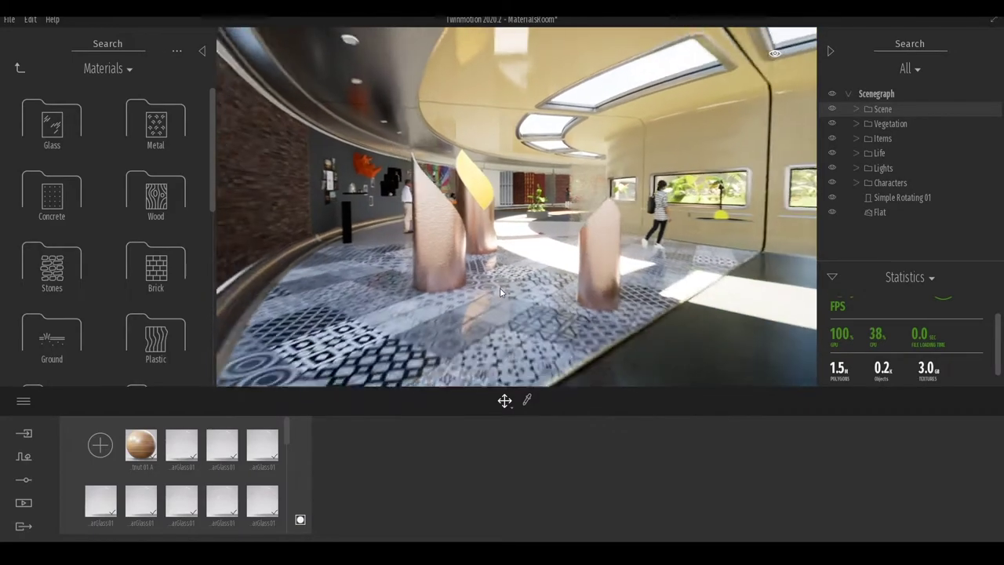
click(11, 21)
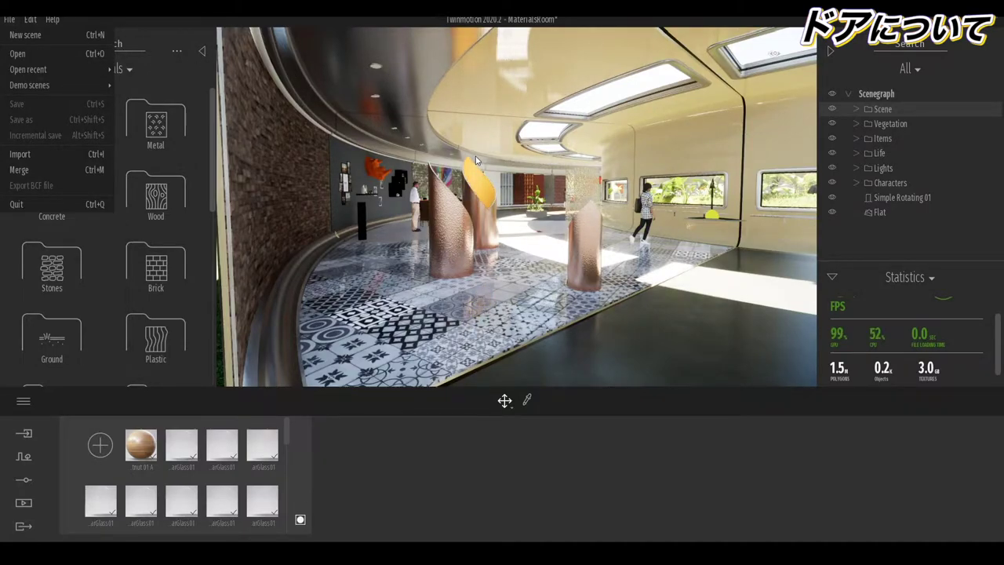
Dismiss the File menu and fly through the hall past the graffiti wall to the rotating door
click(537, 215)
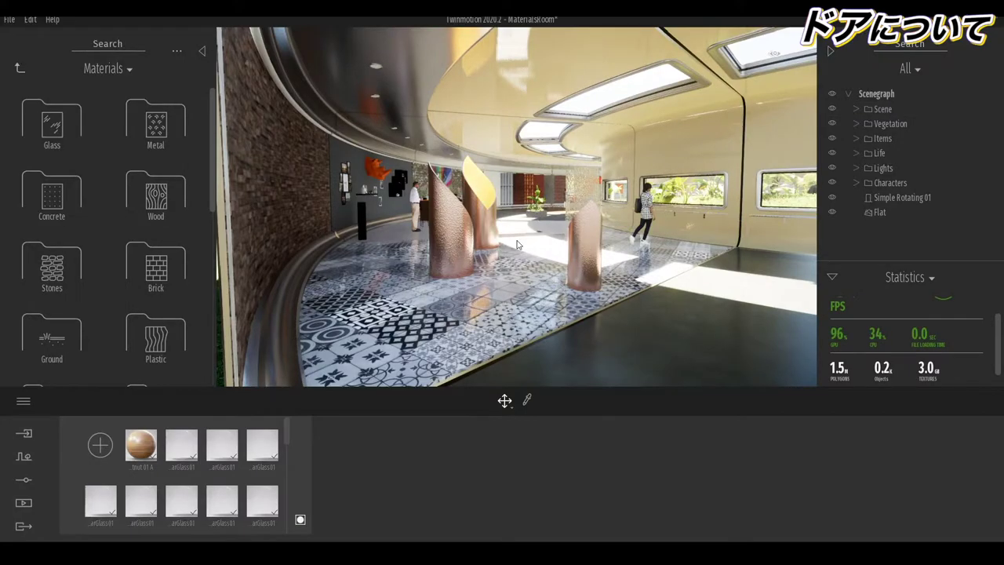
scroll(535, 215, up, 5)
mouse_move(469, 234)
mouse_down()
mouse_move(509, 123)
mouse_move(484, 232)
mouse_up()
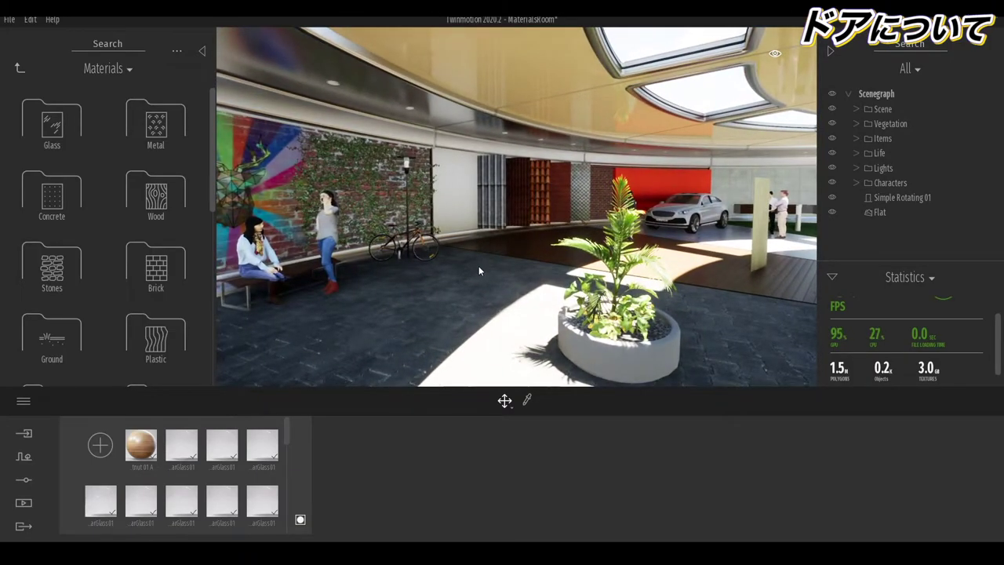
mouse_move(479, 266)
mouse_down()
mouse_move(517, 259)
mouse_move(506, 316)
mouse_move(549, 312)
mouse_up()
mouse_move(571, 360)
mouse_down()
mouse_move(542, 346)
mouse_move(565, 337)
mouse_move(549, 330)
mouse_up()
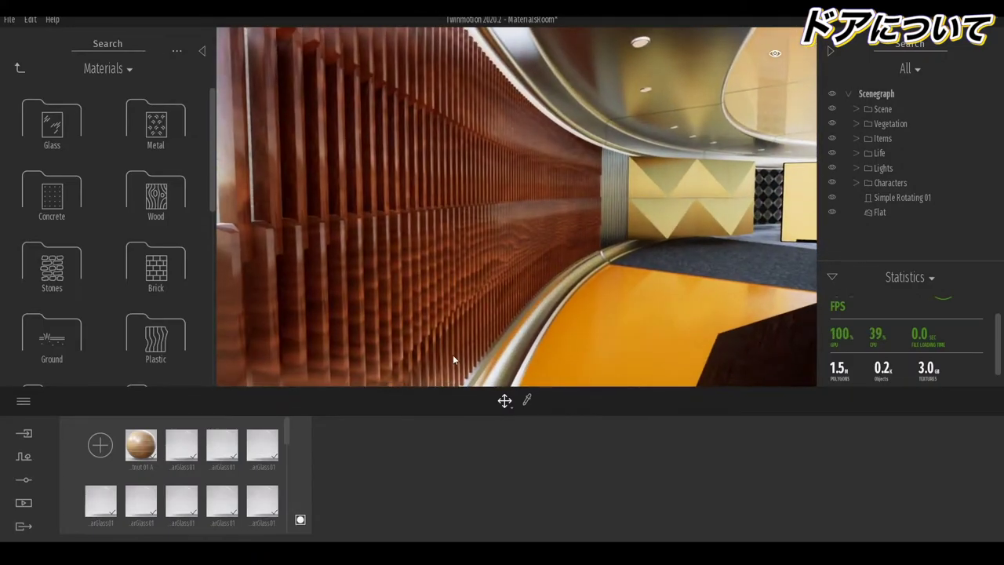
mouse_move(434, 239)
mouse_down()
mouse_move(478, 235)
mouse_move(417, 241)
mouse_up()
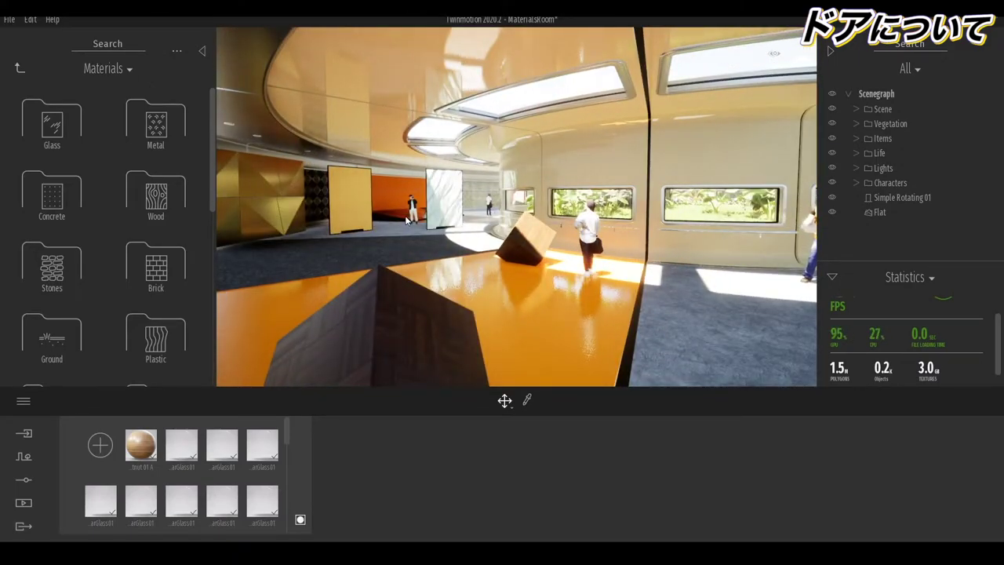
mouse_move(406, 219)
mouse_down()
mouse_move(549, 222)
mouse_move(407, 226)
mouse_move(471, 203)
mouse_up()
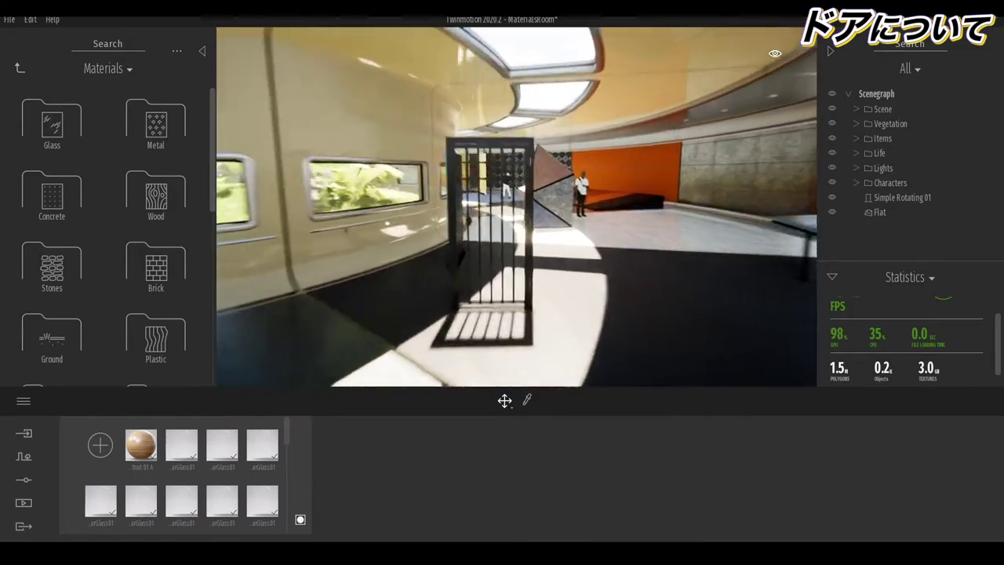
Delete the Simple Rotating 01 door and browse the library to Objects > Doors
click(487, 235)
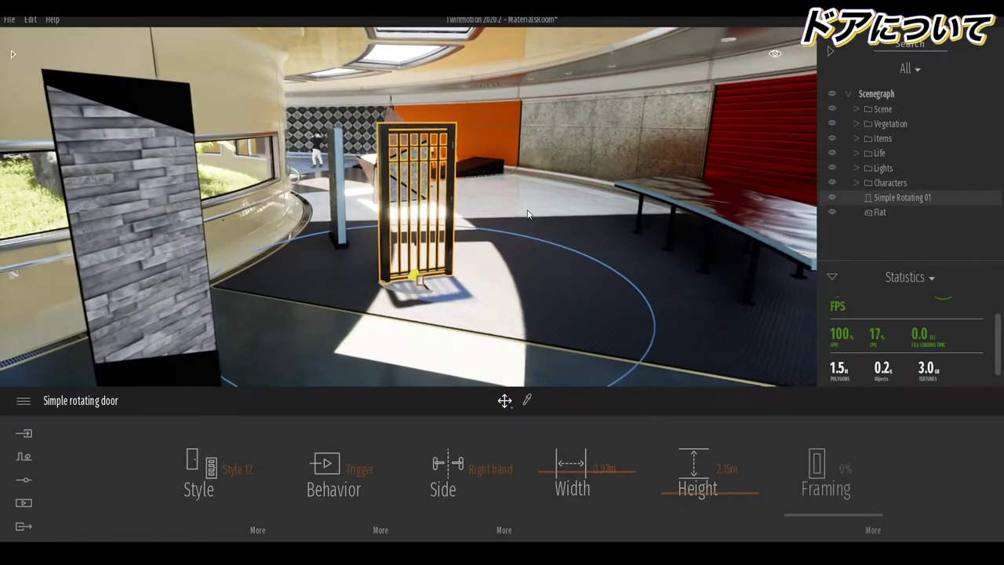
key(Delete)
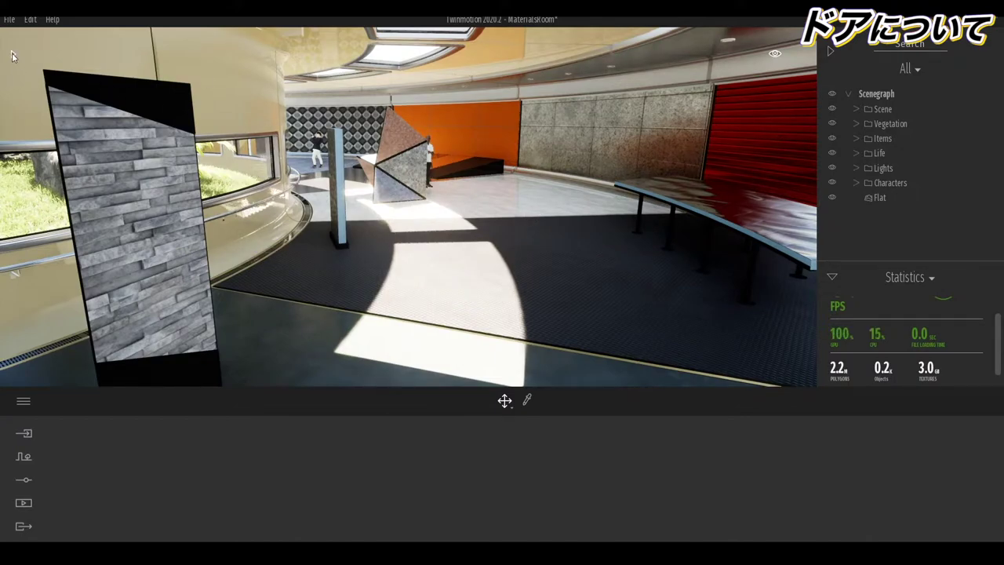
click(13, 54)
click(20, 67)
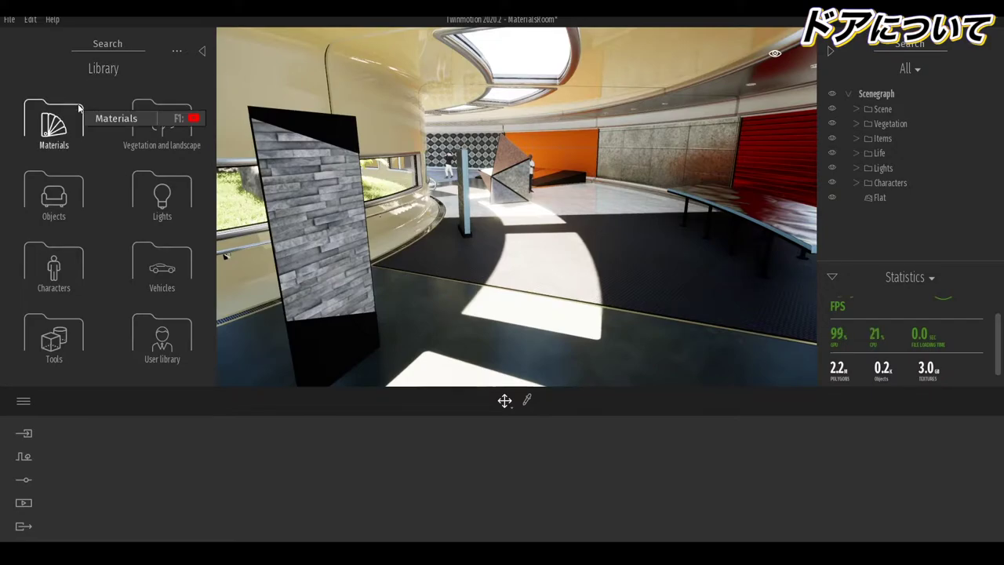
click(52, 211)
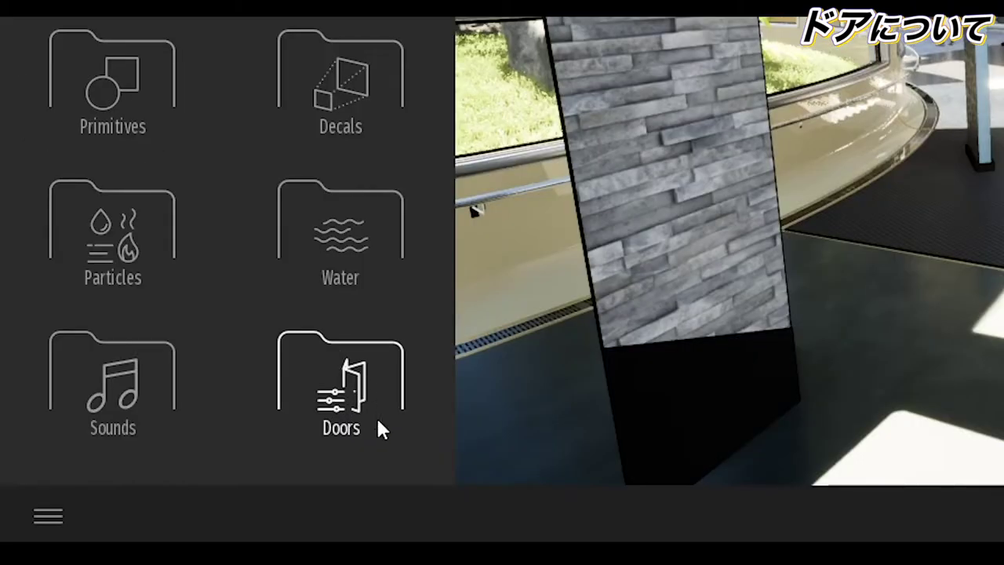
click(322, 382)
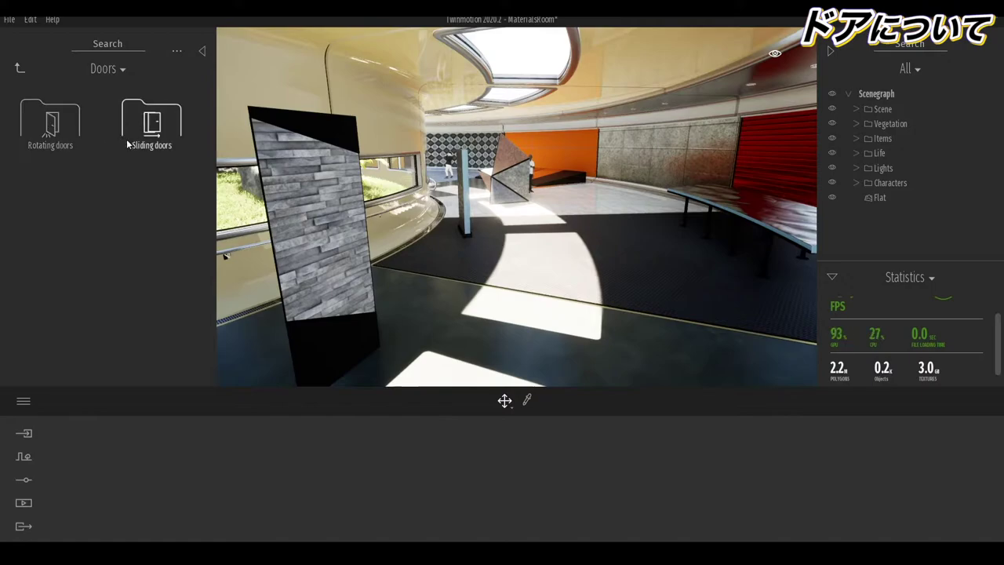
Place a Double Rotating 05 door from Rotating doors in the room, turned 30° toward the camera
click(77, 143)
scroll(124, 189, down, 3)
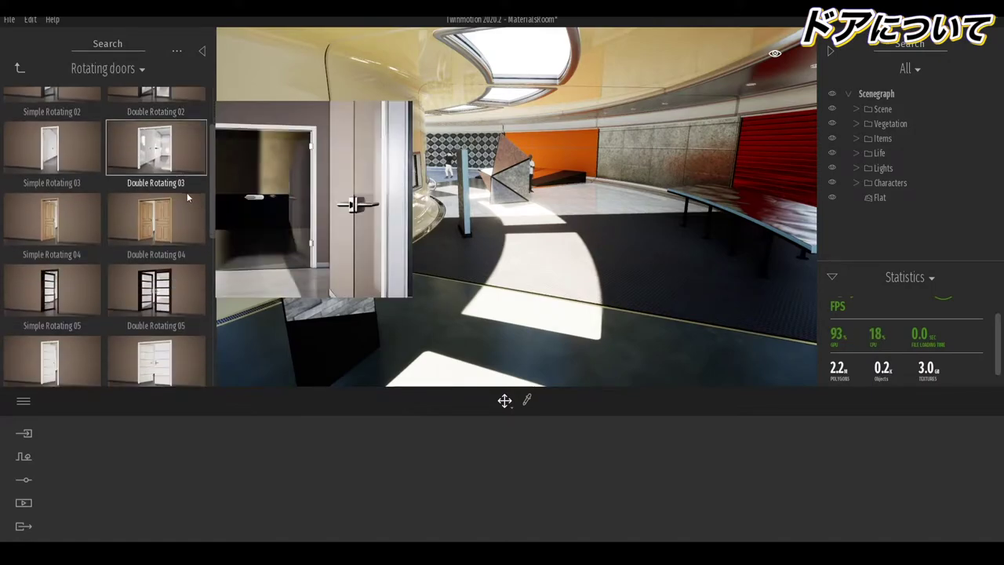
scroll(119, 227, down, 2)
scroll(137, 251, down, 3)
scroll(147, 269, down, 1)
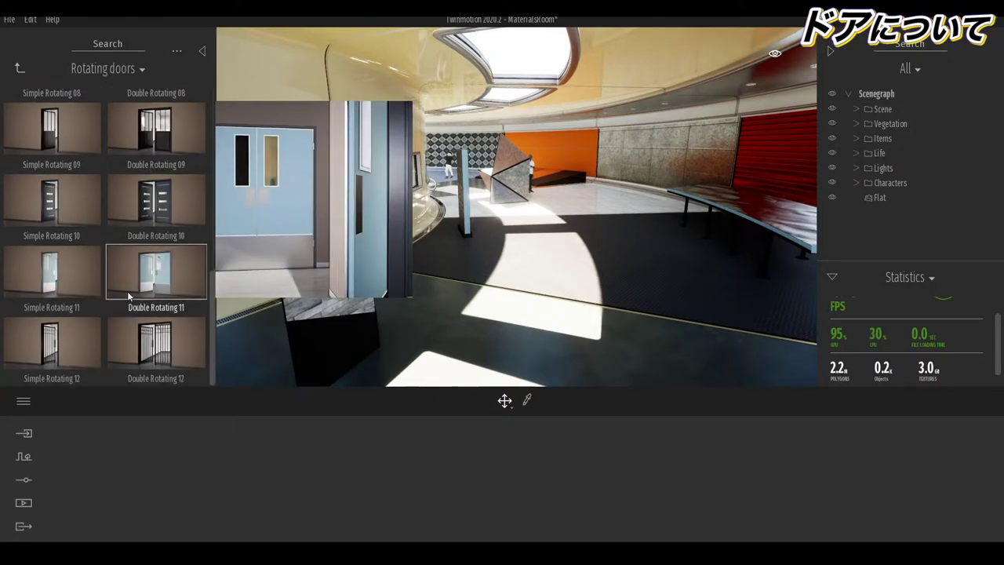
scroll(102, 302, up, 1)
scroll(83, 292, up, 1)
scroll(67, 284, up, 1)
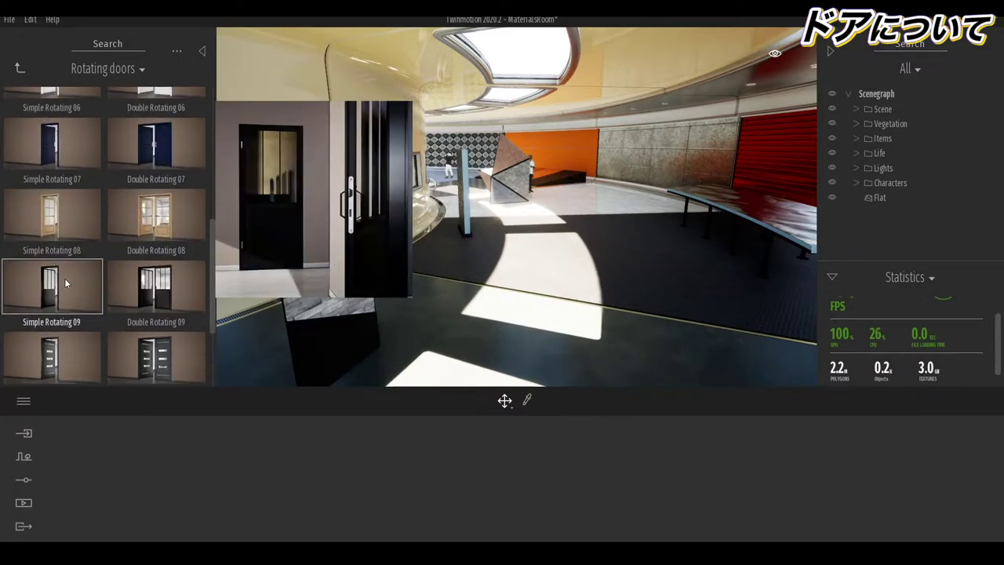
scroll(81, 314, down, 1)
scroll(81, 314, up, 1)
scroll(85, 251, up, 1)
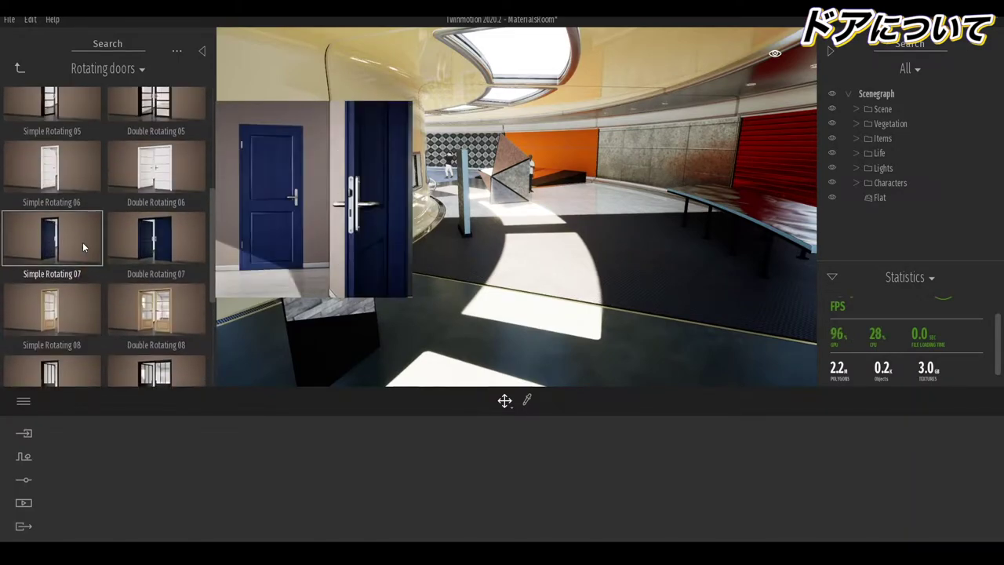
scroll(149, 235, up, 1)
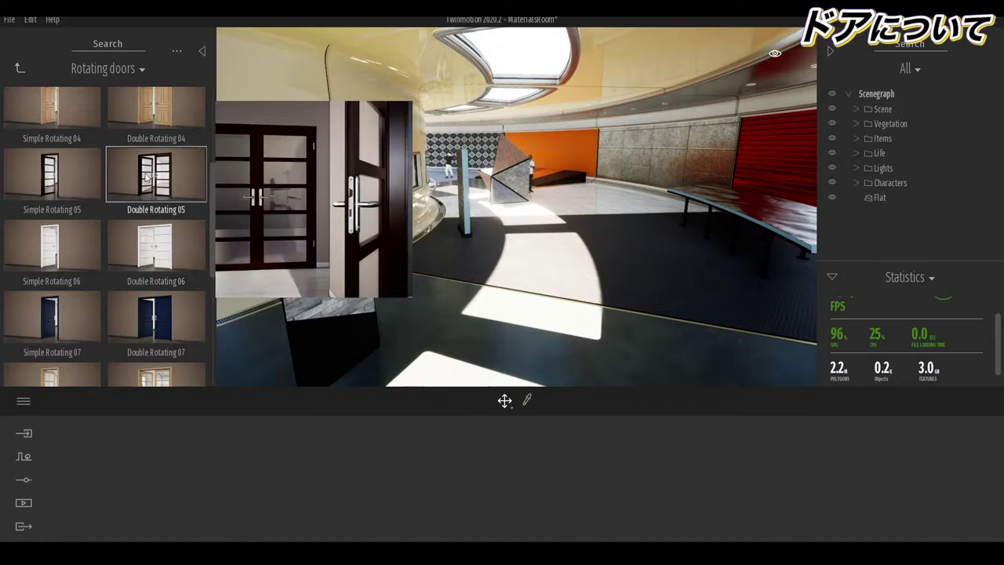
mouse_move(149, 183)
mouse_down()
mouse_move(573, 308)
mouse_move(553, 298)
mouse_up()
mouse_move(468, 339)
mouse_down()
mouse_move(452, 348)
mouse_move(492, 293)
mouse_move(487, 309)
mouse_up()
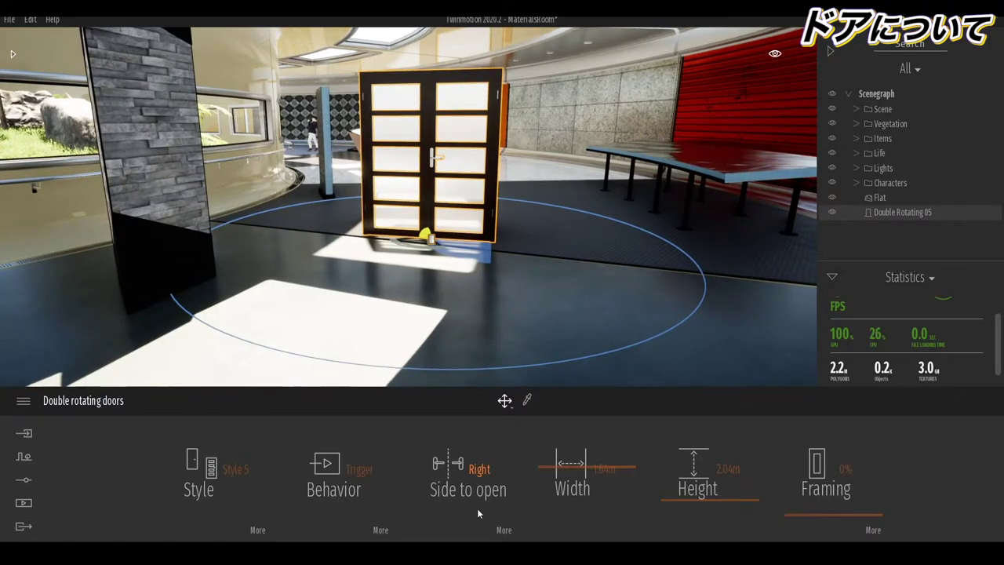
Browse the door's style and handle options, keeping Style 5, and return to its main properties
click(205, 469)
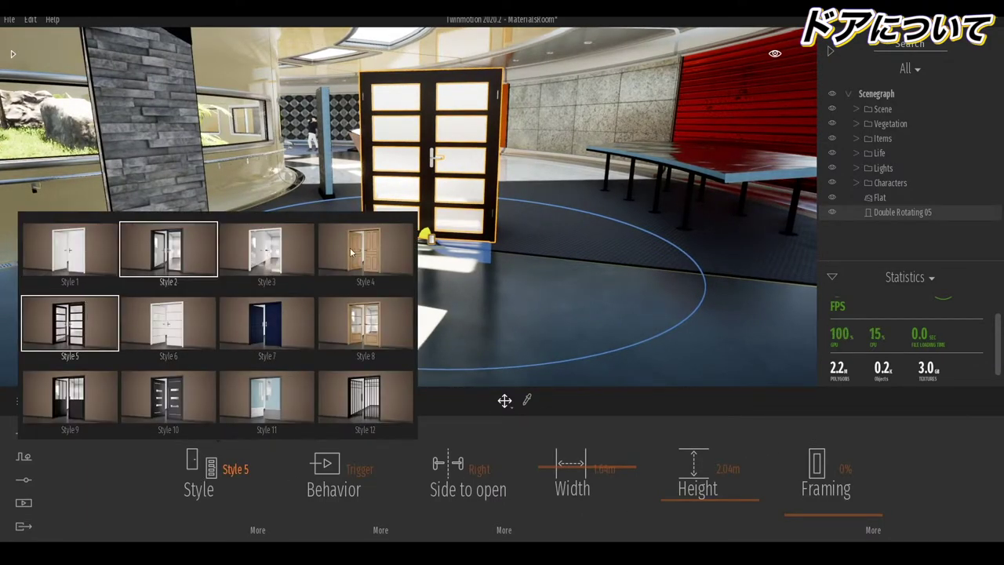
click(258, 530)
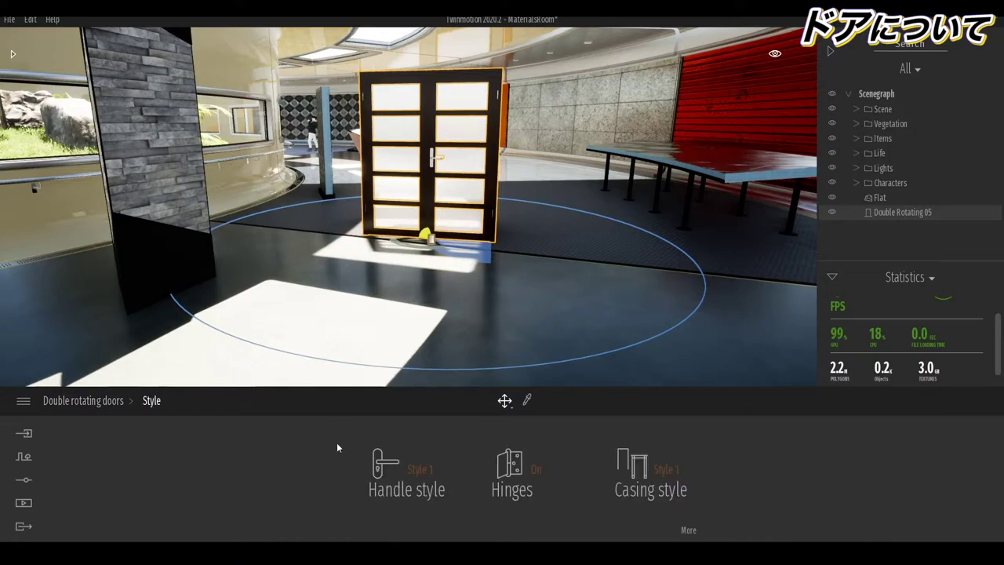
click(408, 475)
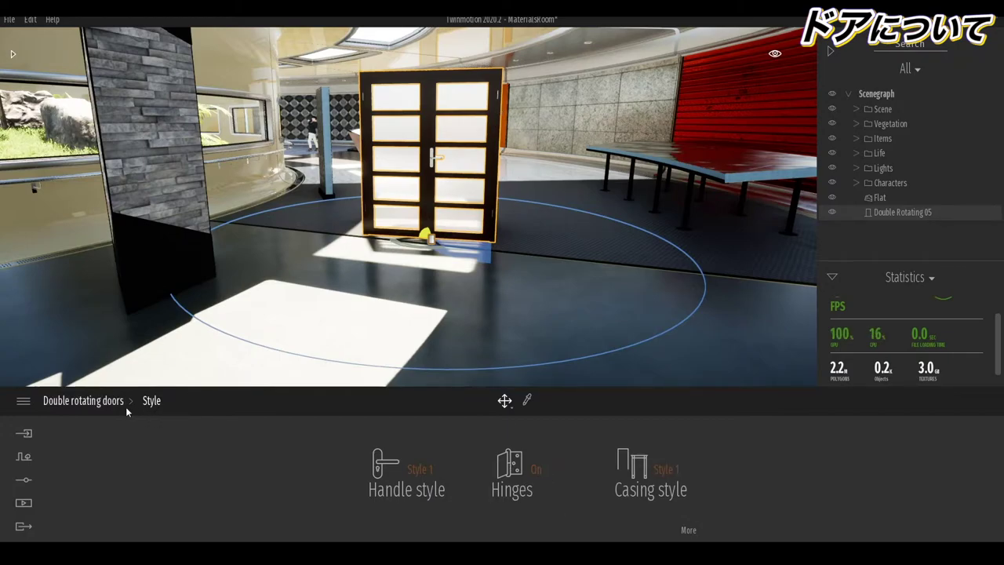
click(105, 403)
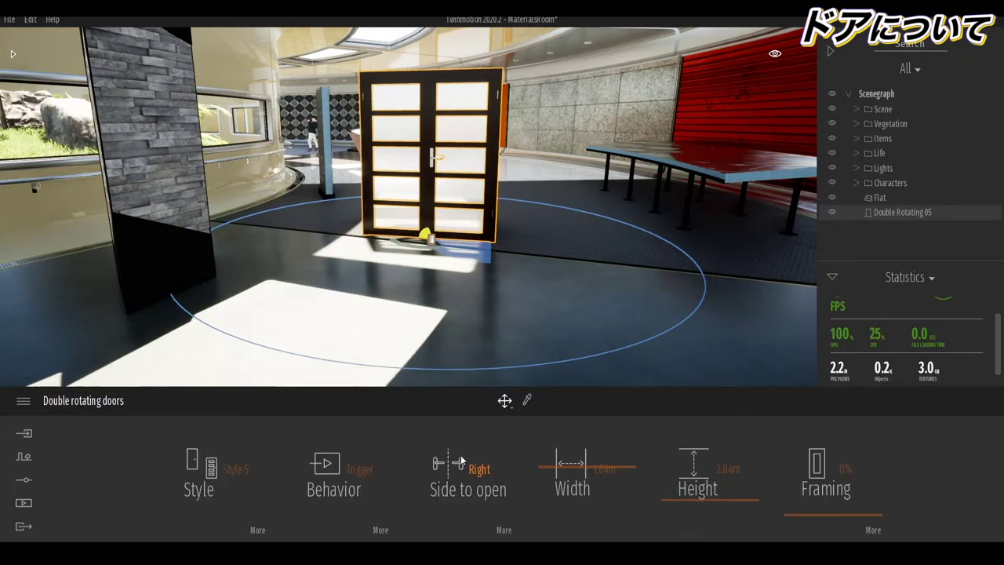
Switch the door Behavior to Open, then to Close
click(334, 487)
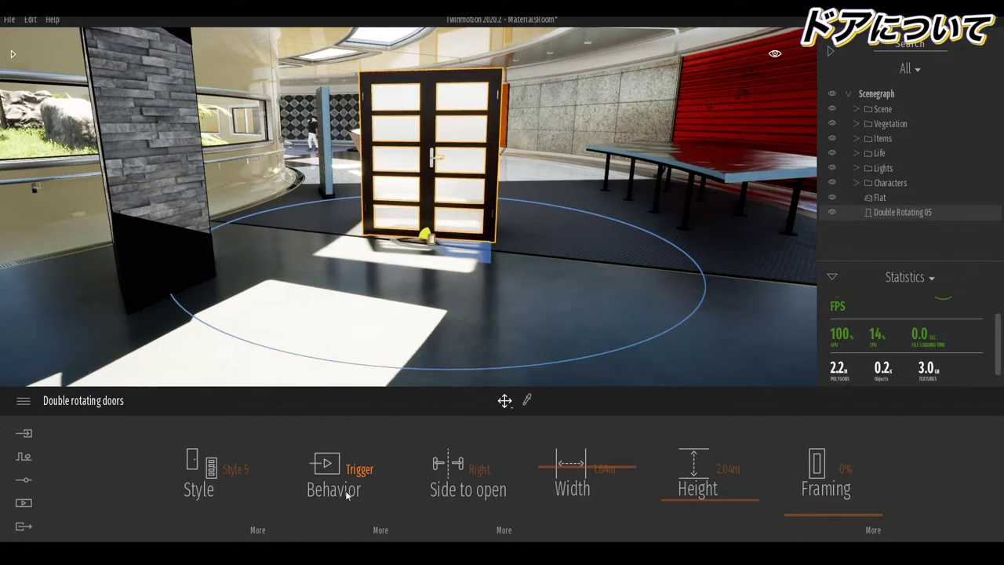
click(346, 492)
click(345, 470)
click(339, 410)
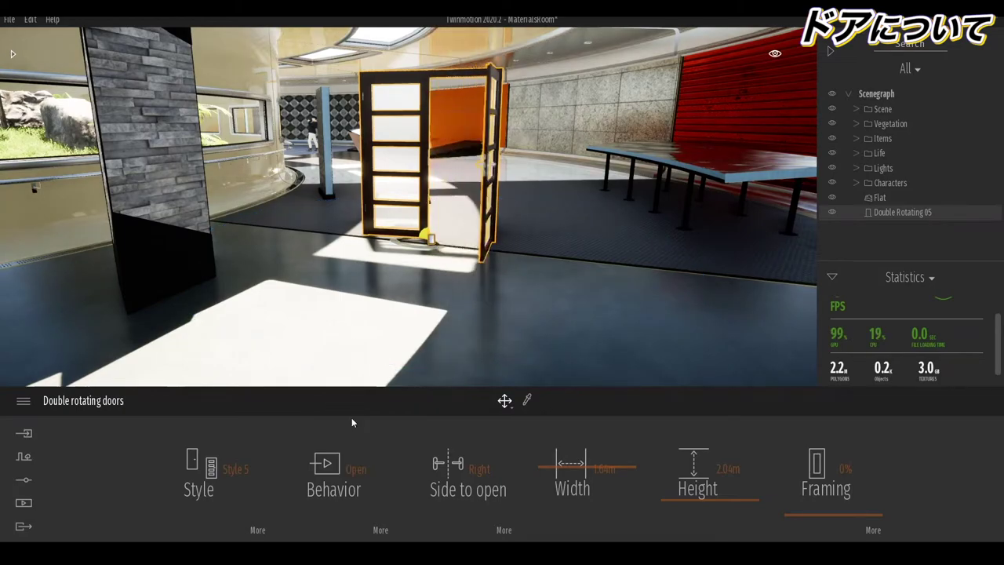
click(345, 464)
click(349, 434)
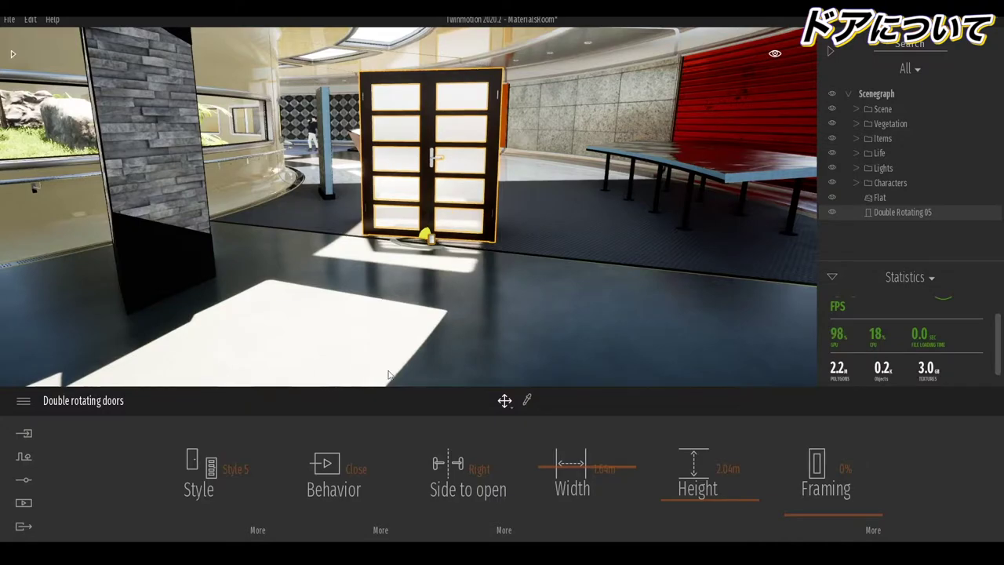
Set Behavior back to Trigger and show its settings: 3.0m radius, Multi type, 0.00s delay
click(333, 480)
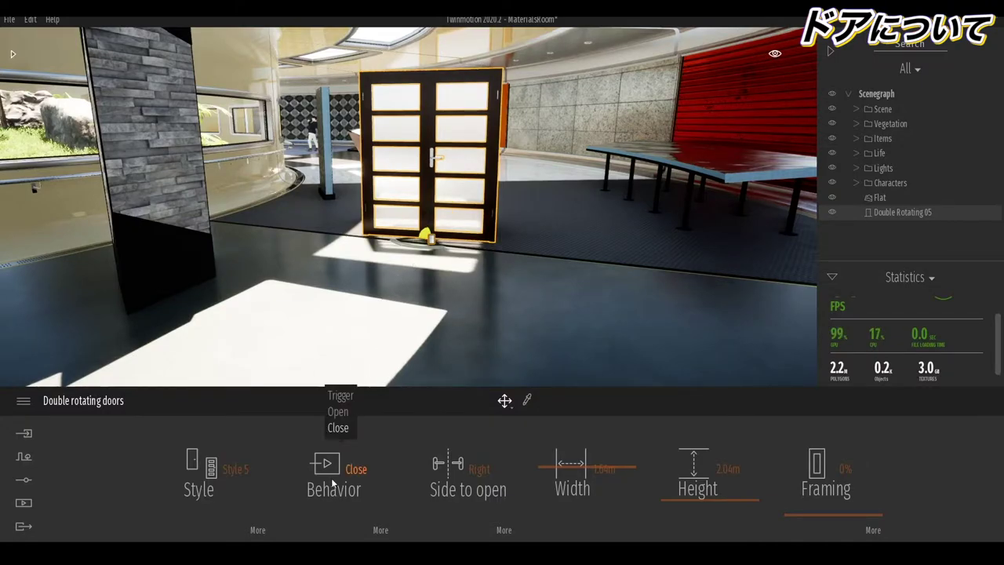
click(340, 395)
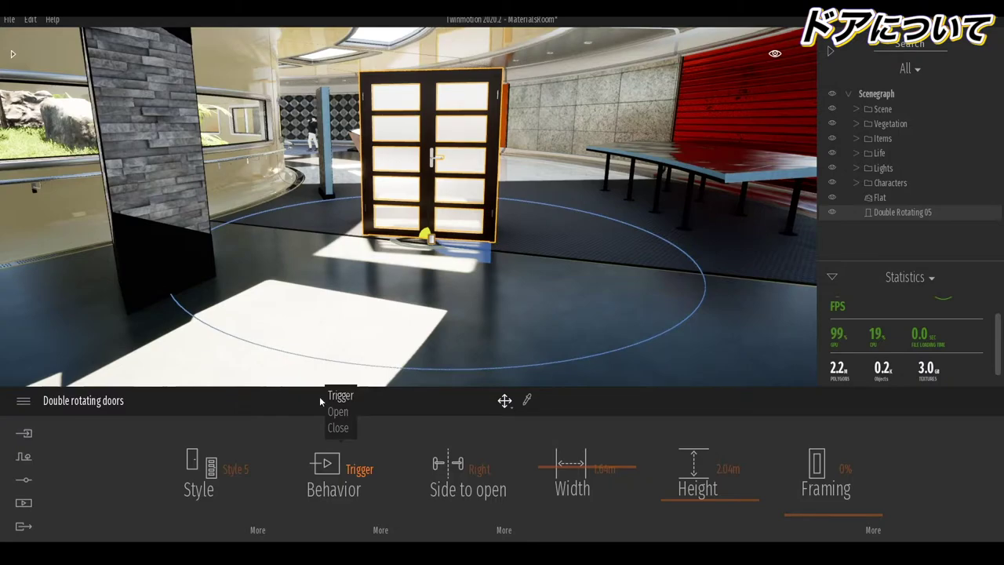
click(381, 530)
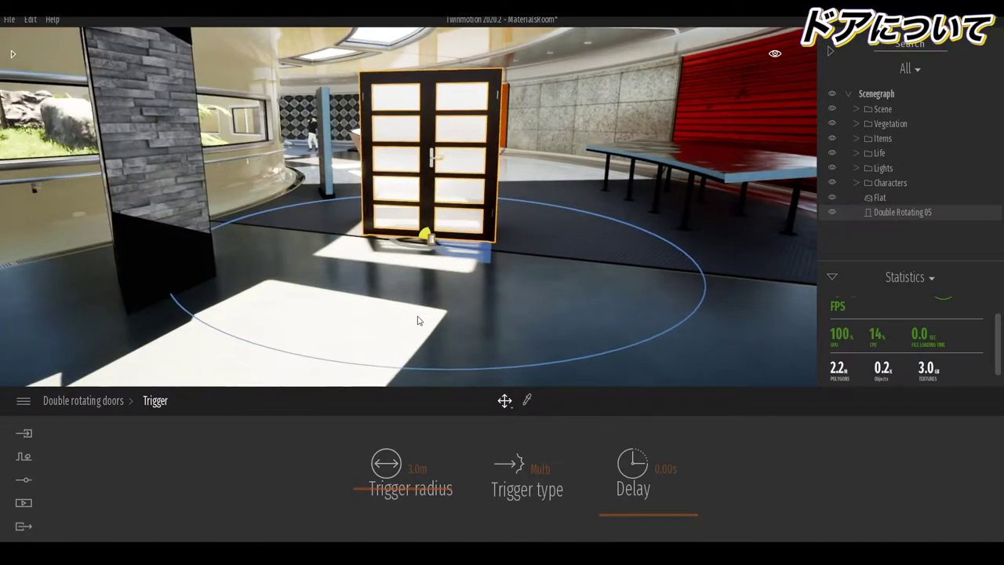
Turn the Character path and Custom path door triggers off and back on, then return to the door's main properties
click(518, 486)
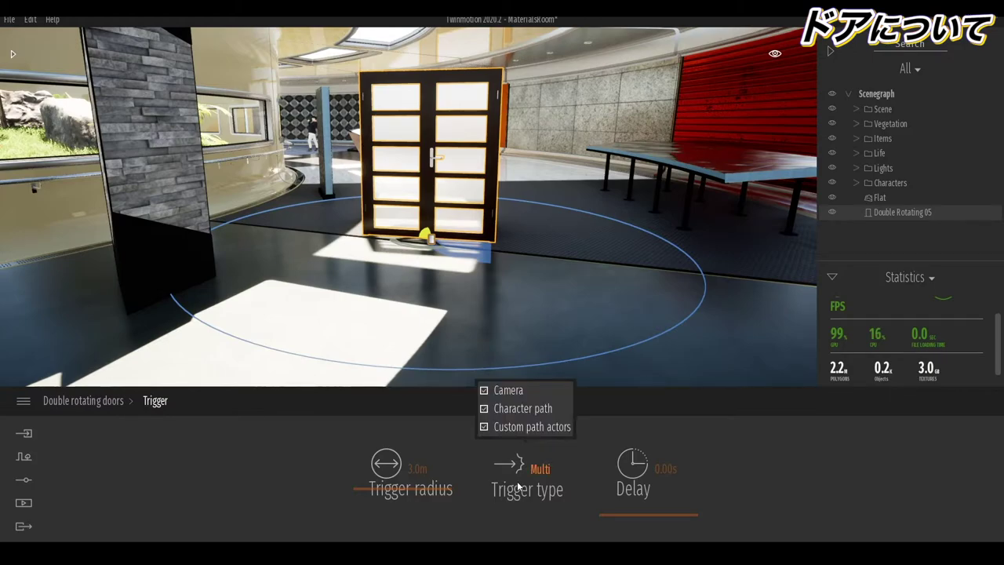
click(483, 410)
click(484, 427)
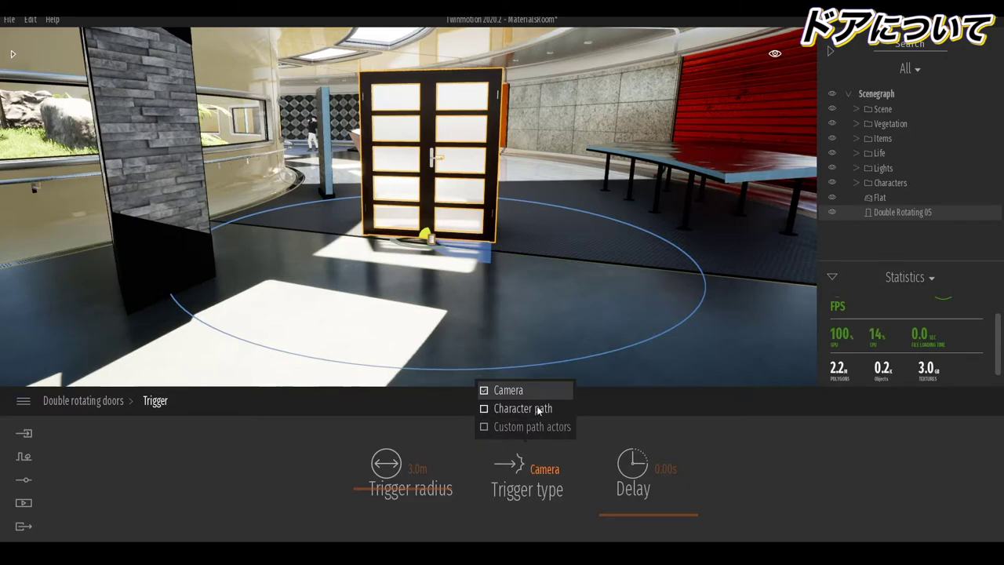
click(484, 408)
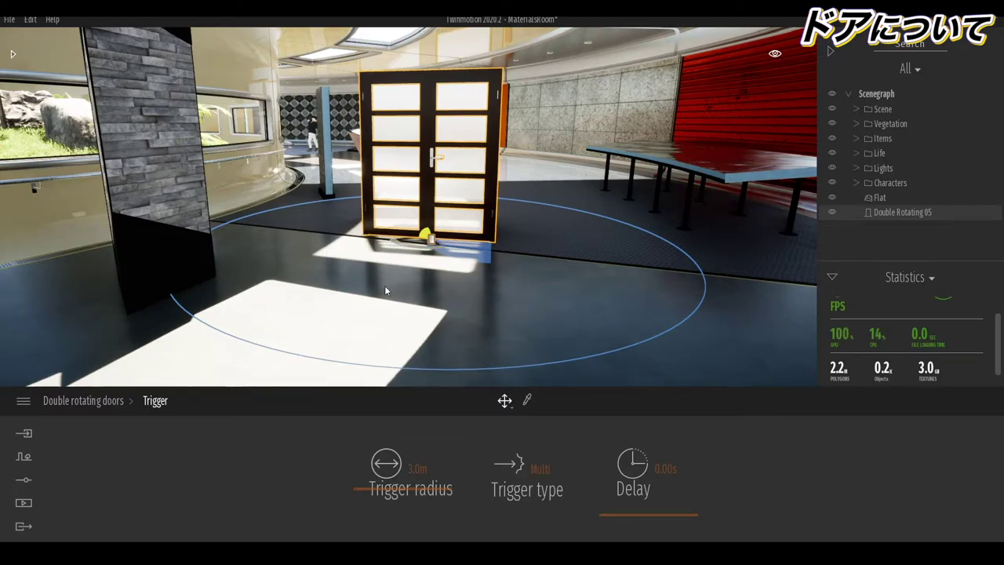
click(535, 487)
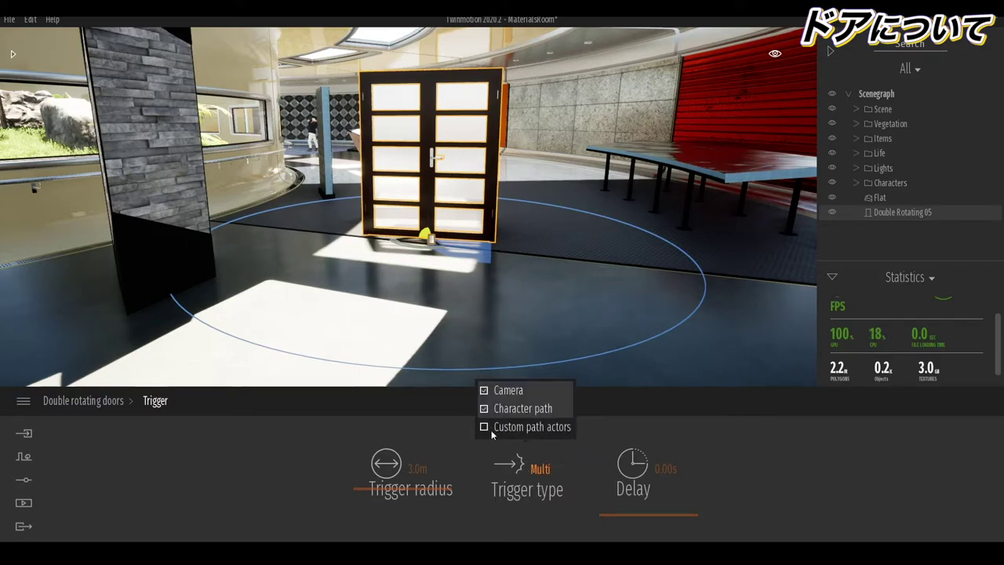
click(484, 427)
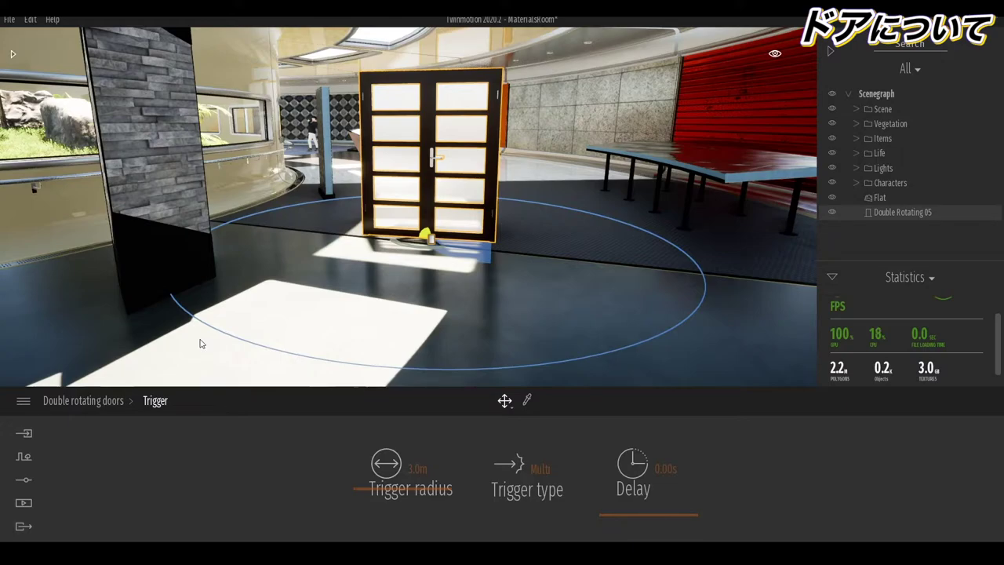
click(102, 405)
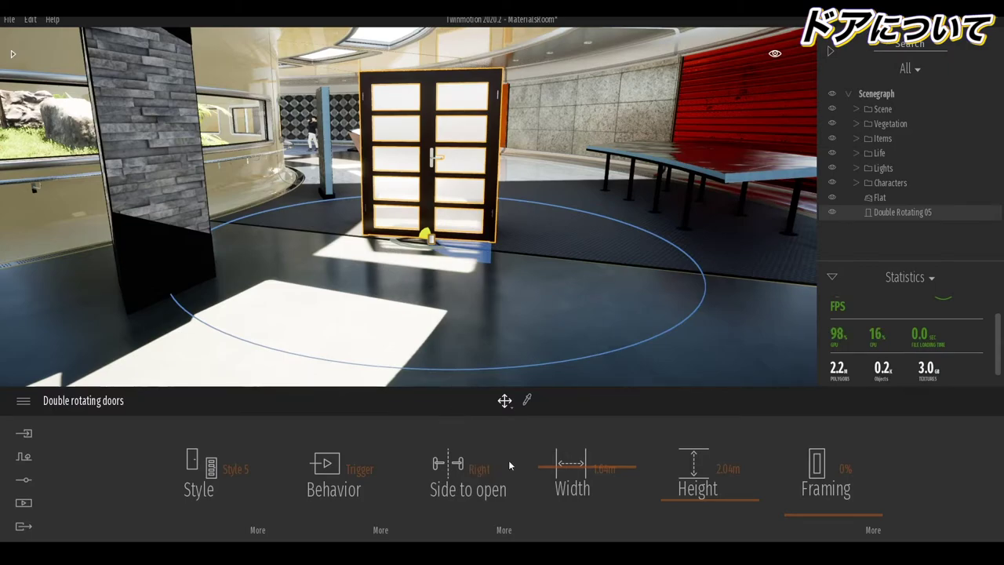
Set the door's side to open to Both and approach it to watch both leaves swing
click(461, 470)
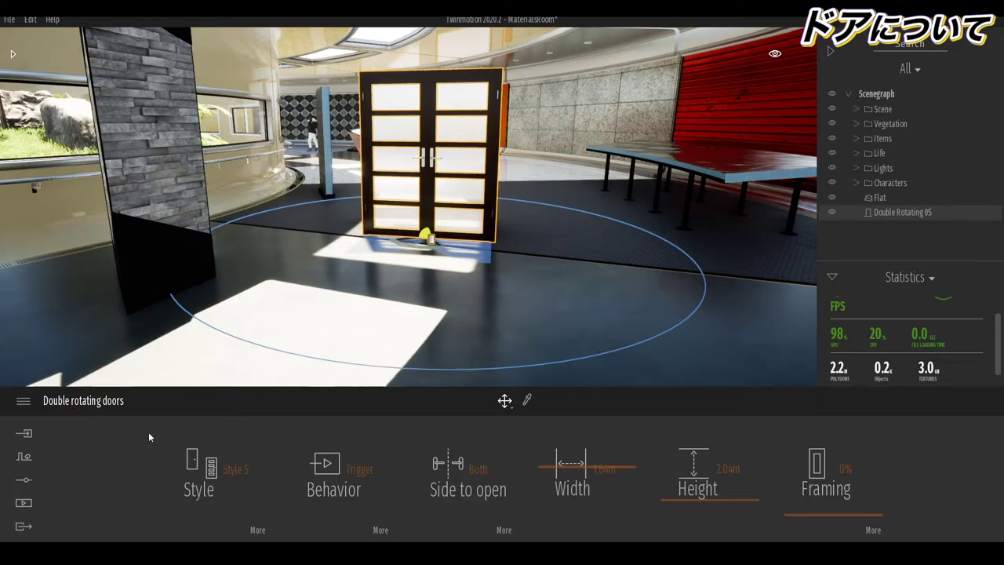
scroll(359, 362, up, 5)
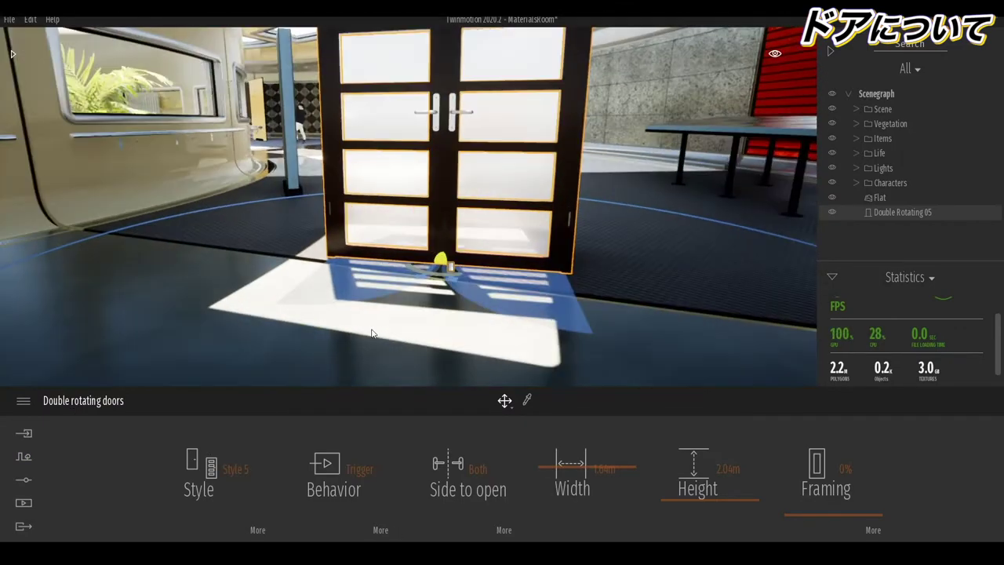
scroll(409, 362, up, 2)
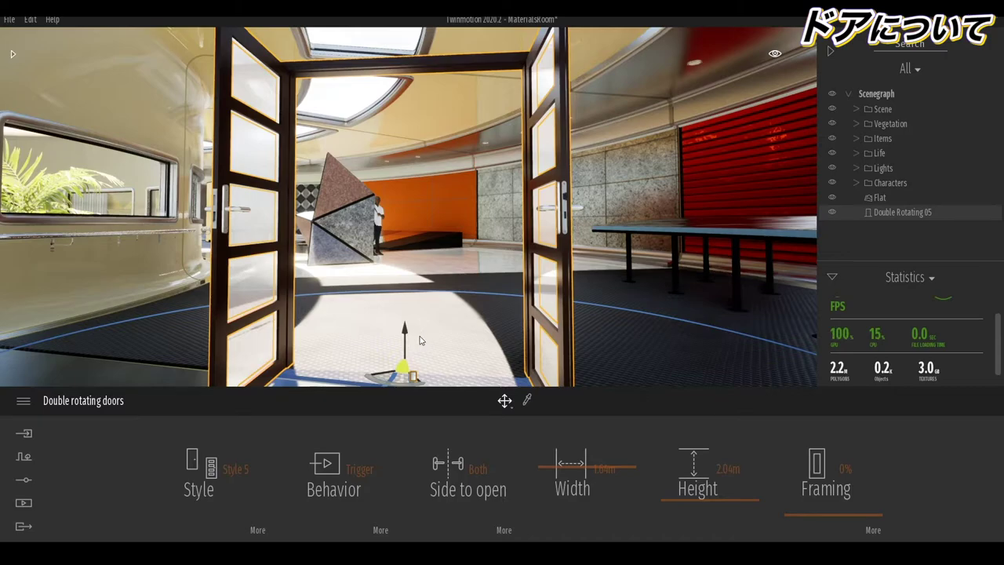
scroll(428, 326, down, 5)
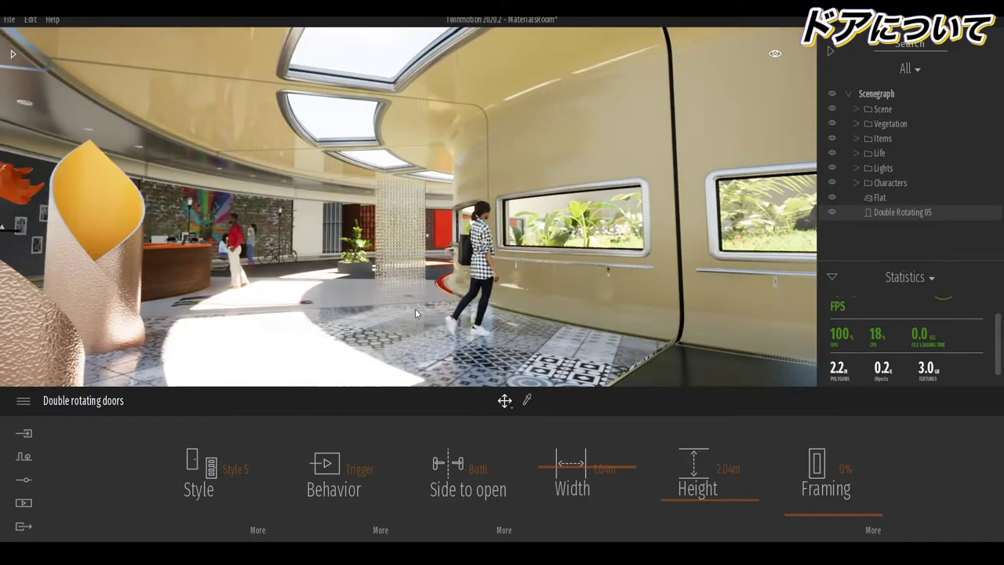
Turn the view across the lobby interior, then bring up Settings > Weather > Effects
drag(415, 309, 345, 266)
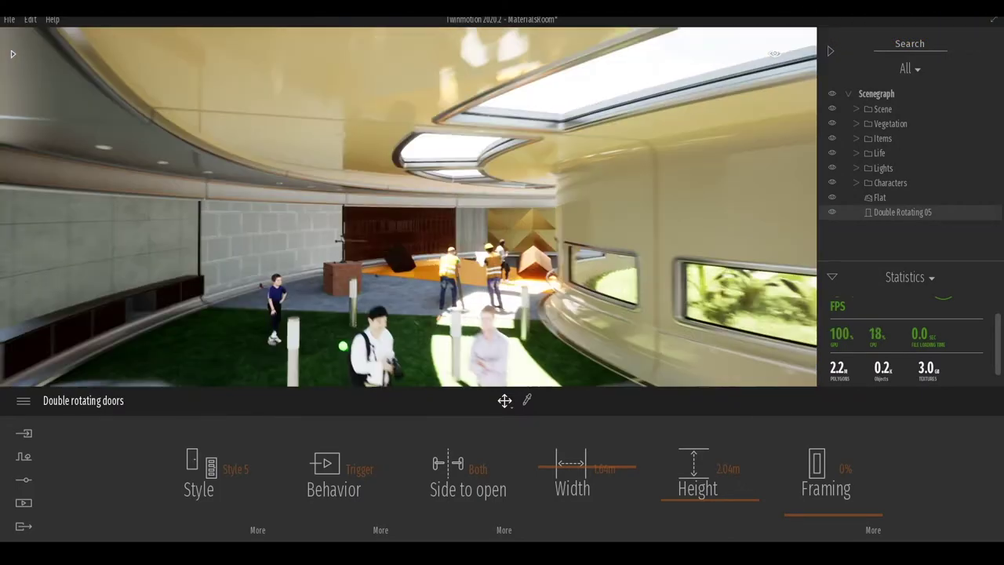
mouse_move(403, 308)
mouse_down()
mouse_move(331, 339)
mouse_move(339, 306)
mouse_up()
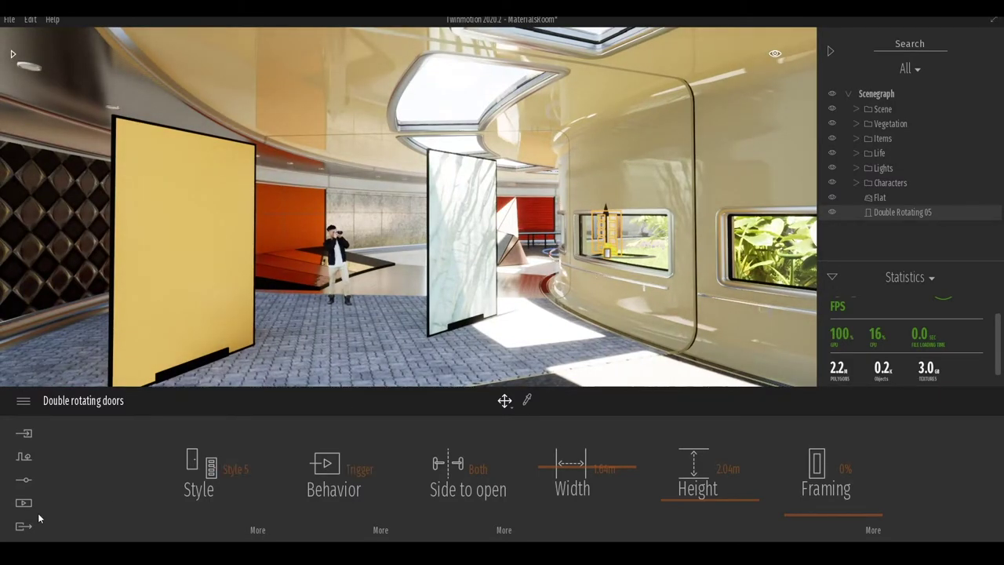
click(23, 479)
click(469, 490)
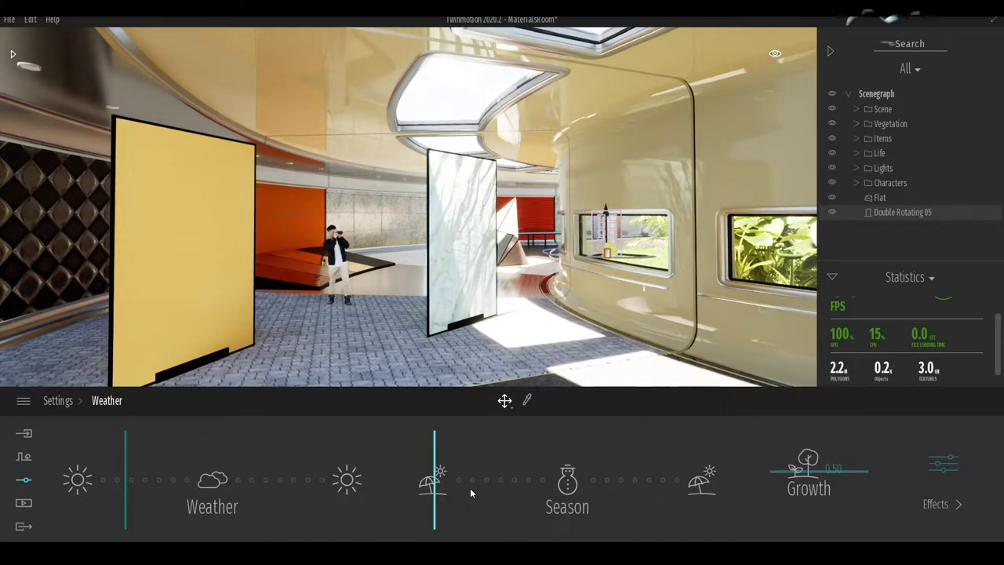
click(939, 476)
Switch the Ocean effect on and fly along the corridor flooded with 1.00m of water
click(780, 475)
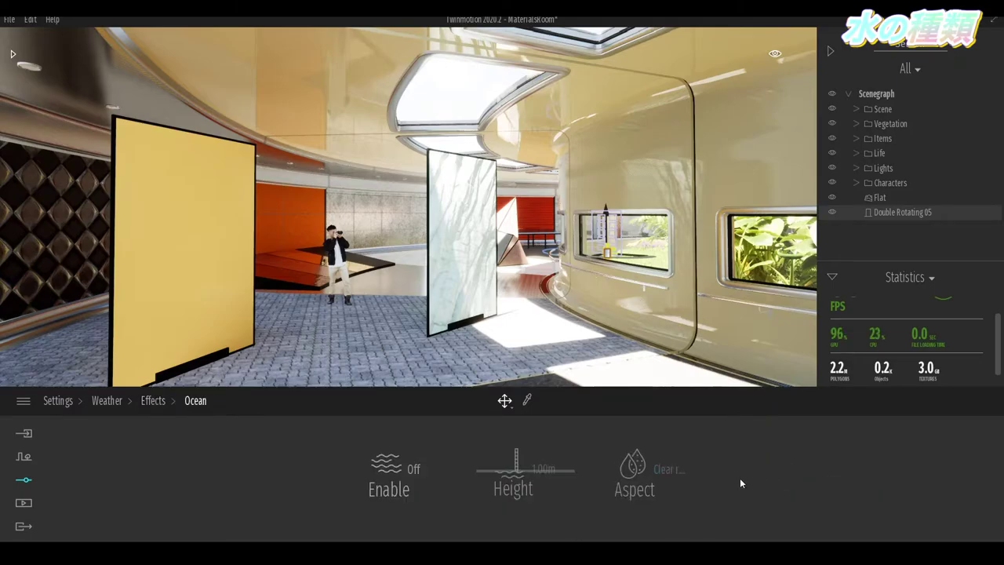
click(392, 492)
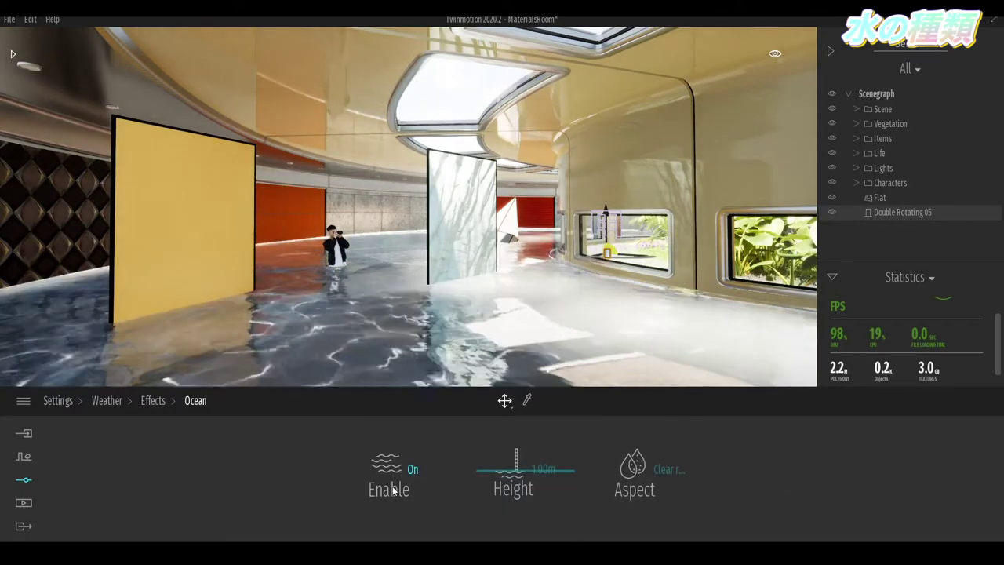
scroll(396, 279, down, 2)
scroll(396, 279, up, 5)
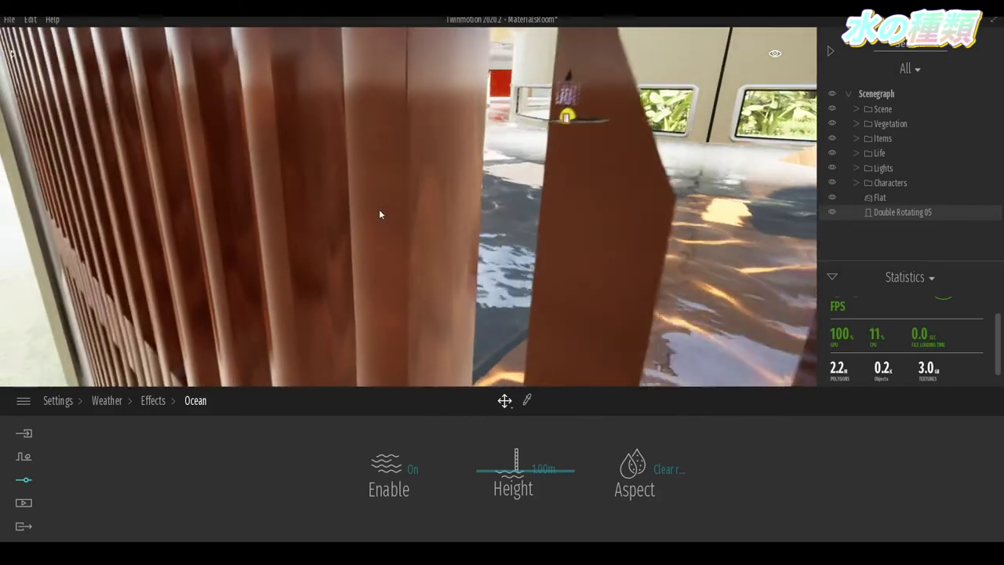
drag(378, 209, 369, 235)
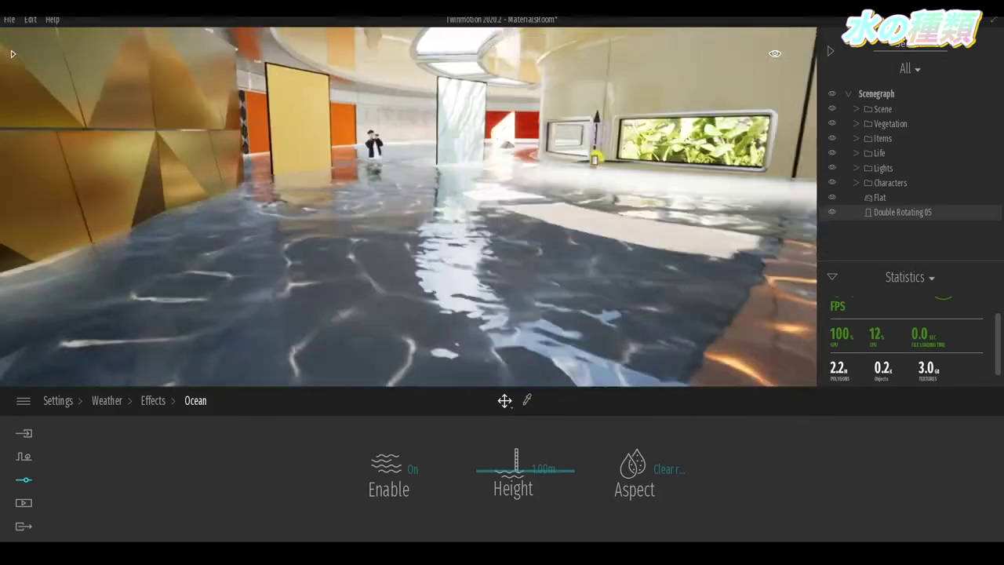
key(Up)
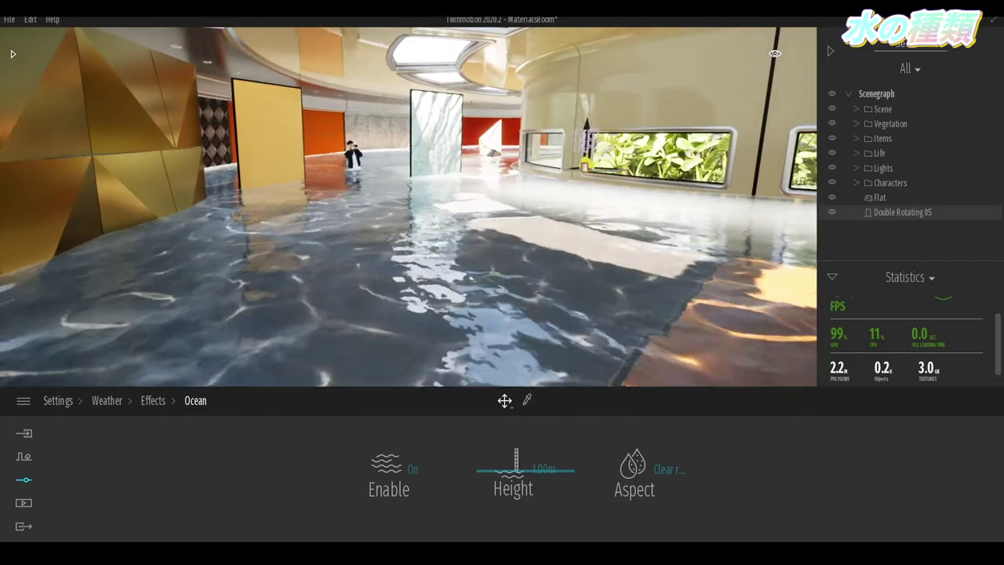
drag(462, 169, 465, 185)
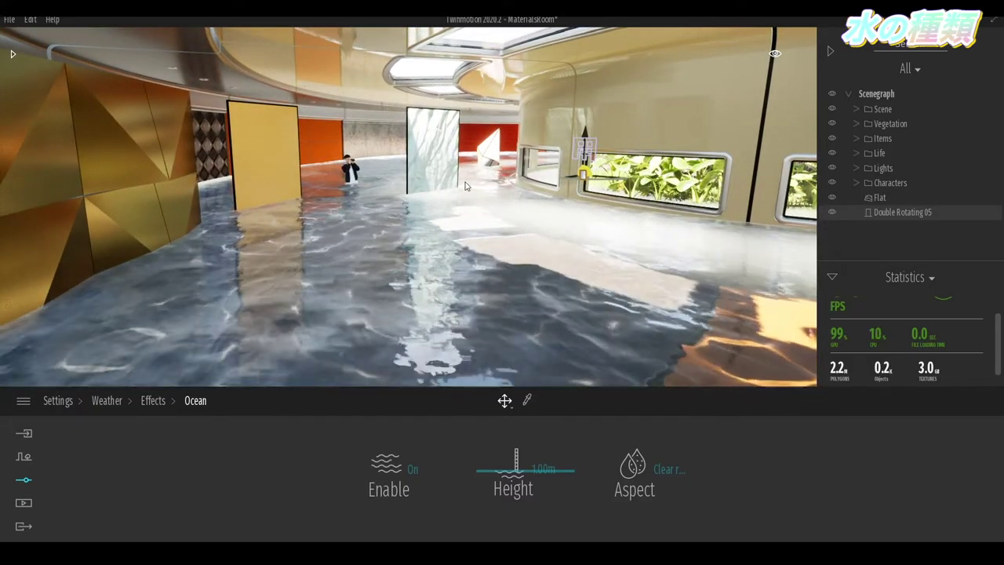
mouse_move(465, 186)
mouse_down()
mouse_move(463, 161)
mouse_move(462, 180)
mouse_up()
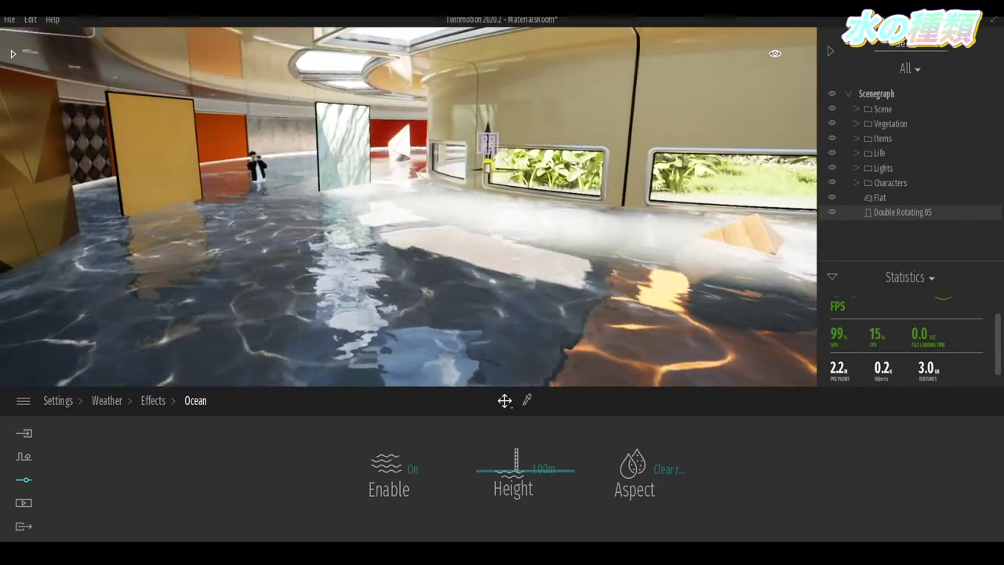
mouse_move(463, 180)
mouse_down()
mouse_move(496, 197)
mouse_move(501, 189)
mouse_move(471, 173)
mouse_up()
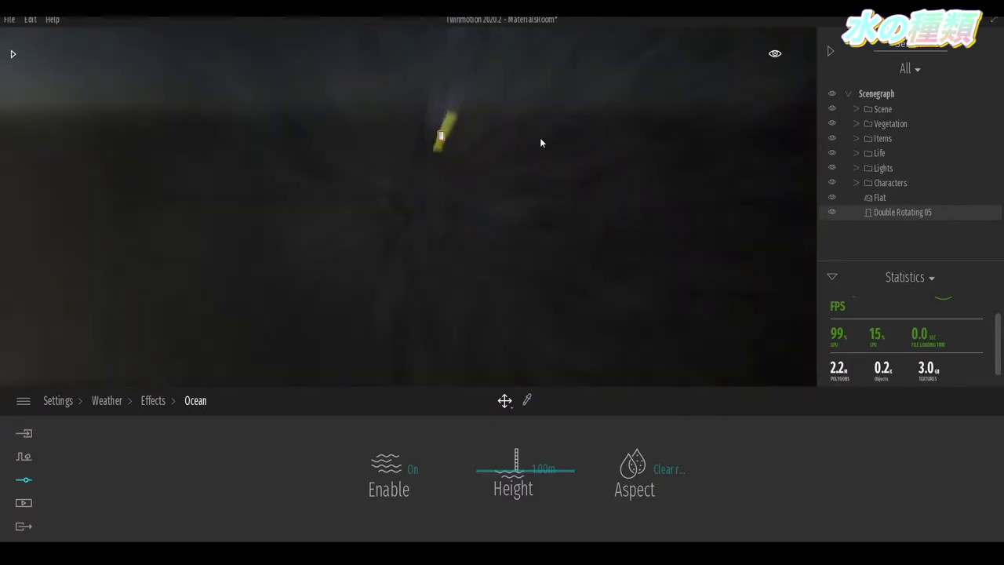
mouse_move(539, 141)
mouse_down()
mouse_move(526, 153)
mouse_move(540, 135)
mouse_move(529, 228)
mouse_move(568, 352)
mouse_up()
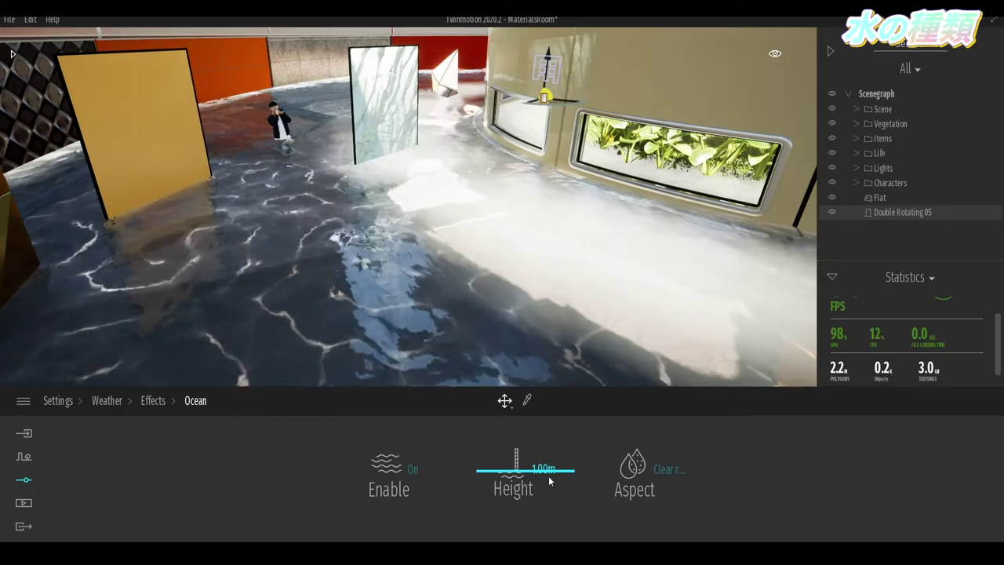
Try the Atlantic ocean, Large river and Tropical sea water aspects
click(632, 467)
click(595, 336)
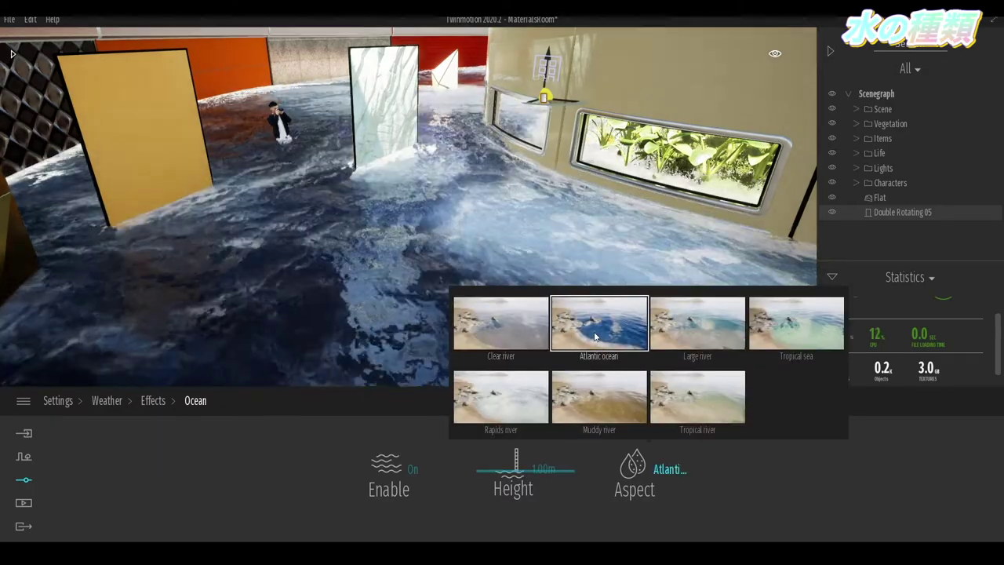
click(676, 335)
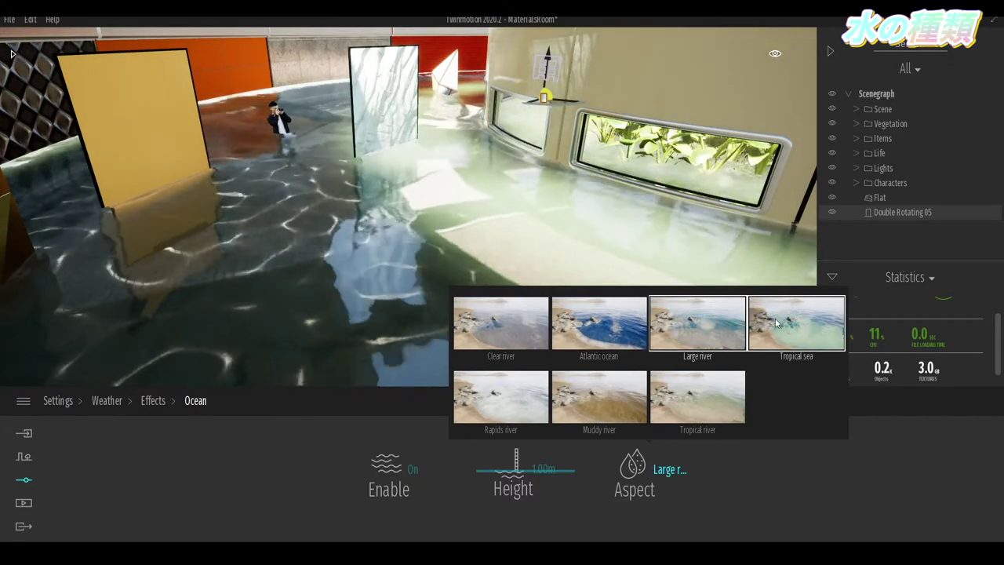
click(776, 322)
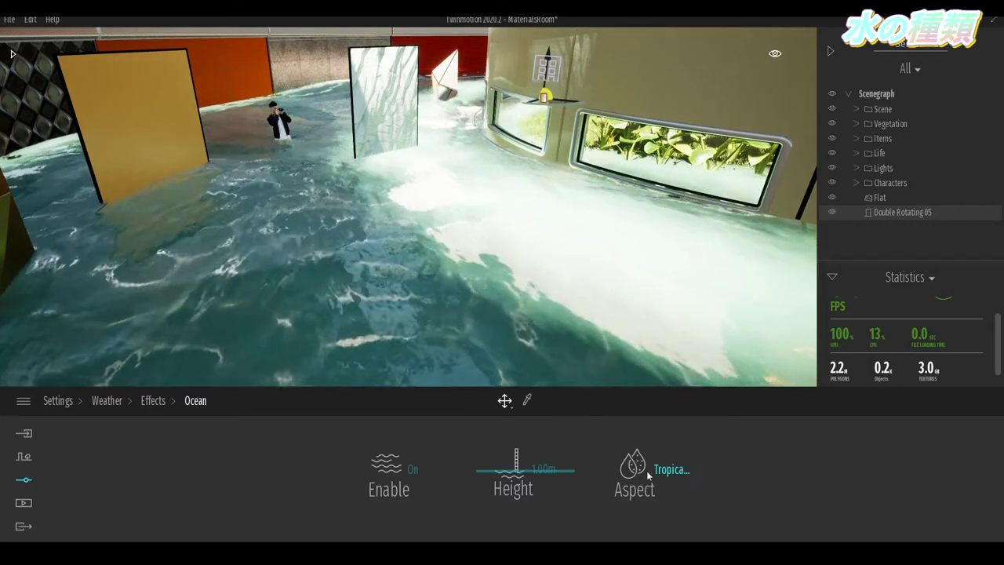
Cycle through Rapids river, Muddy river and Tropical river, ending on Clear river
click(649, 471)
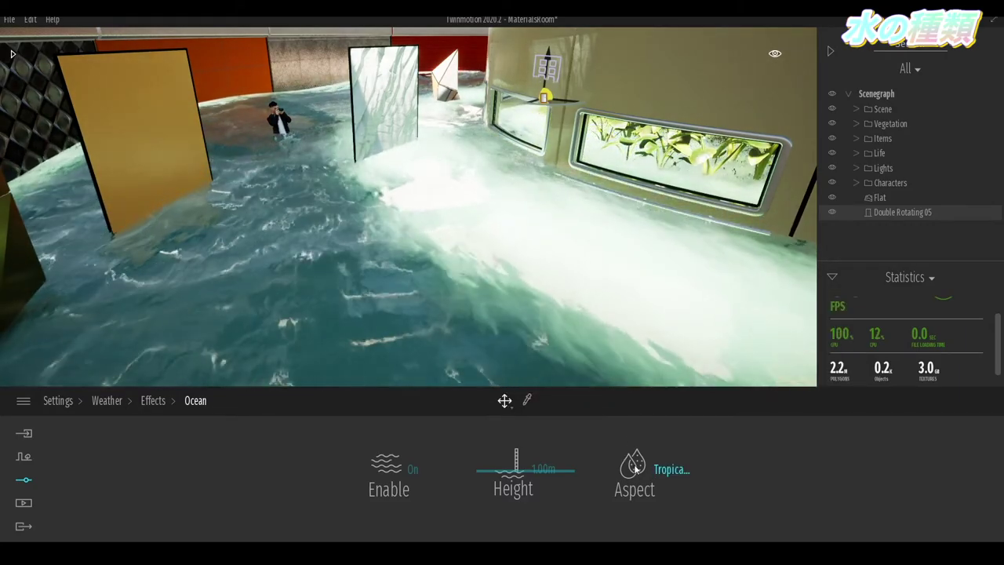
click(636, 469)
click(496, 396)
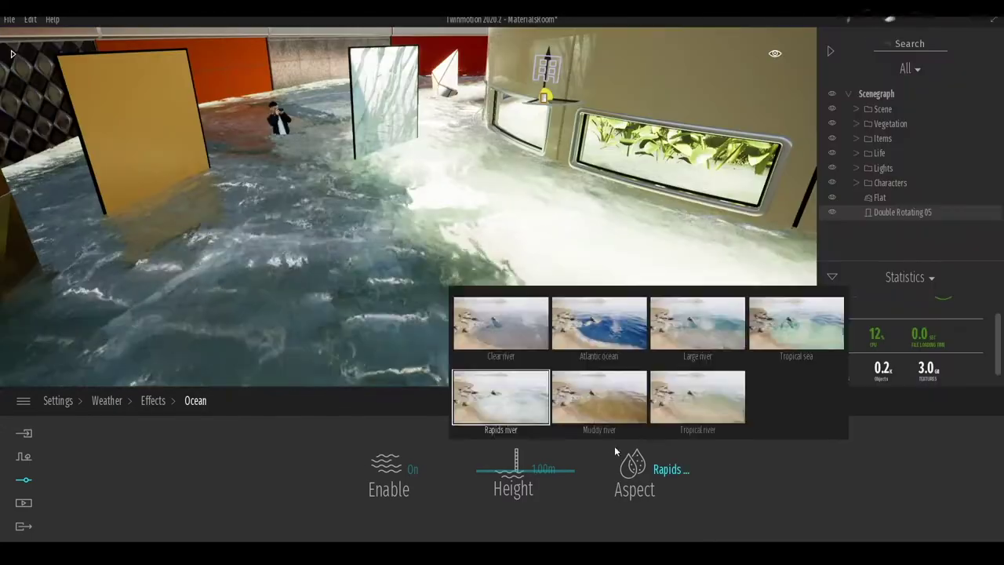
click(608, 416)
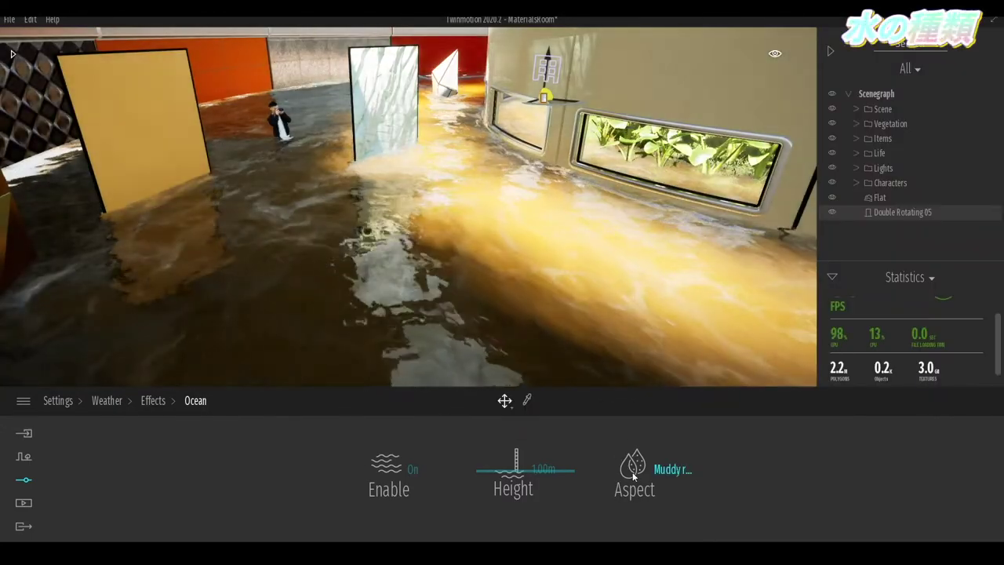
click(634, 475)
click(697, 396)
click(645, 472)
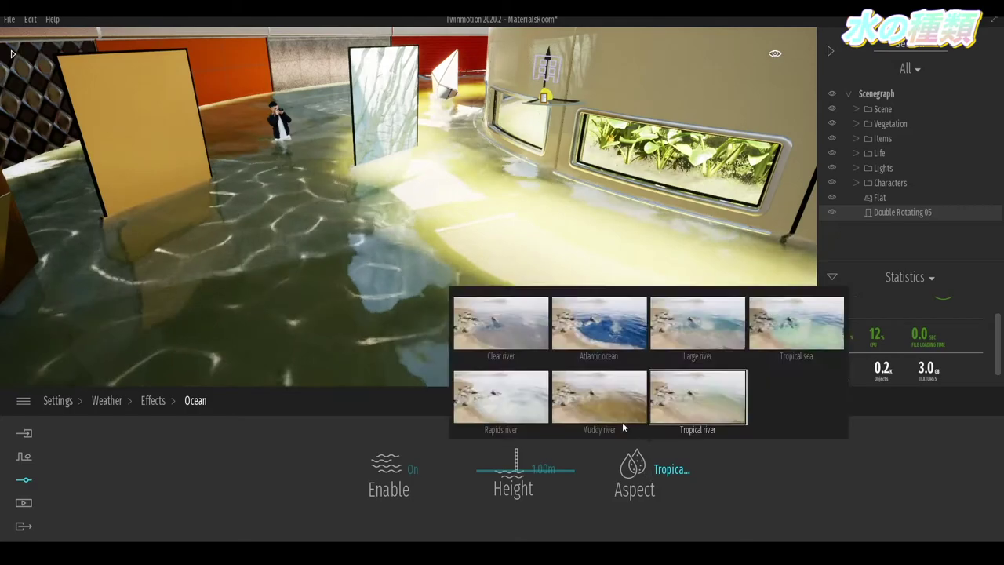
click(482, 314)
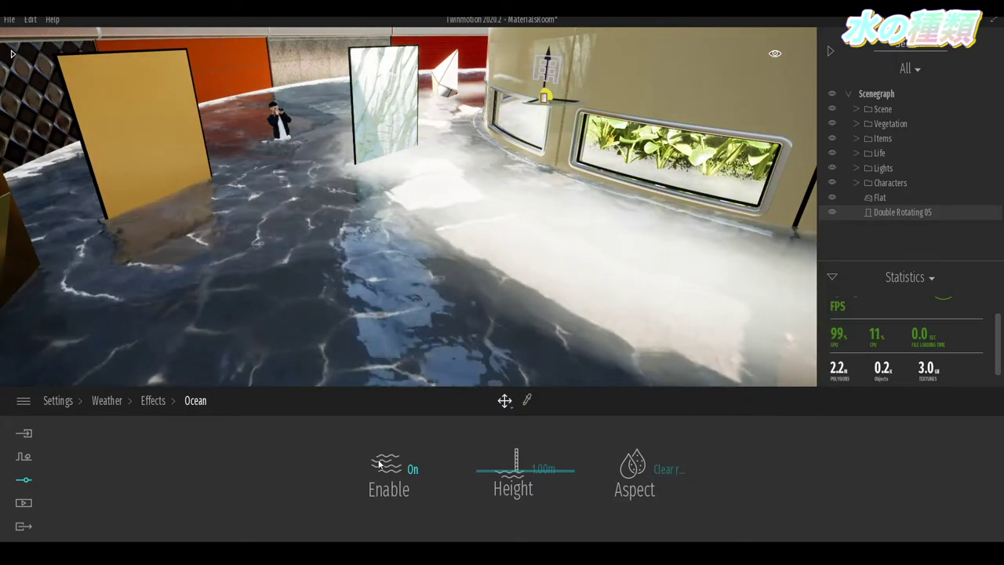
Turn the Ocean effect off and fly around the now-dry MaterialsRoom
click(380, 464)
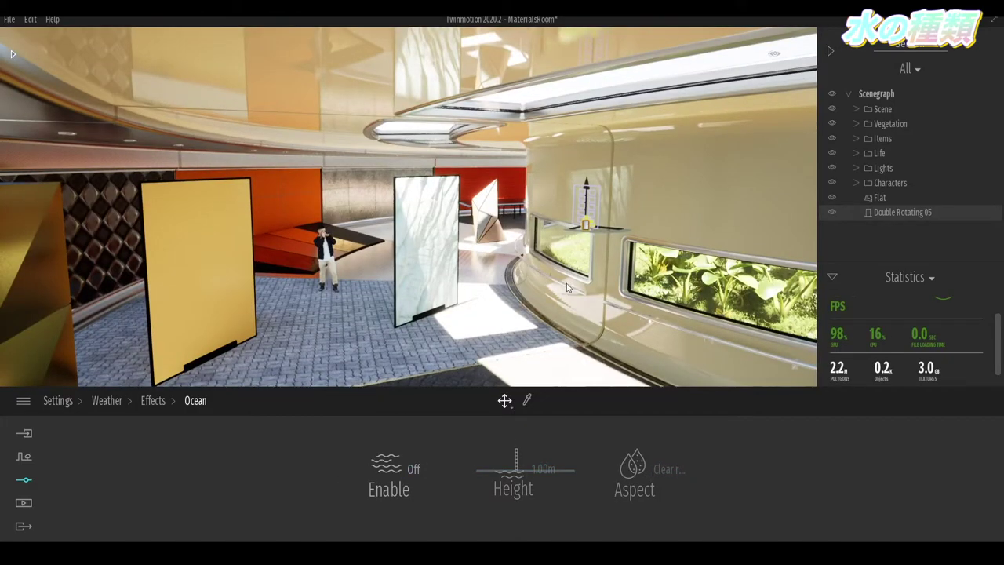
mouse_move(422, 314)
mouse_down()
mouse_move(392, 259)
mouse_move(361, 236)
mouse_up()
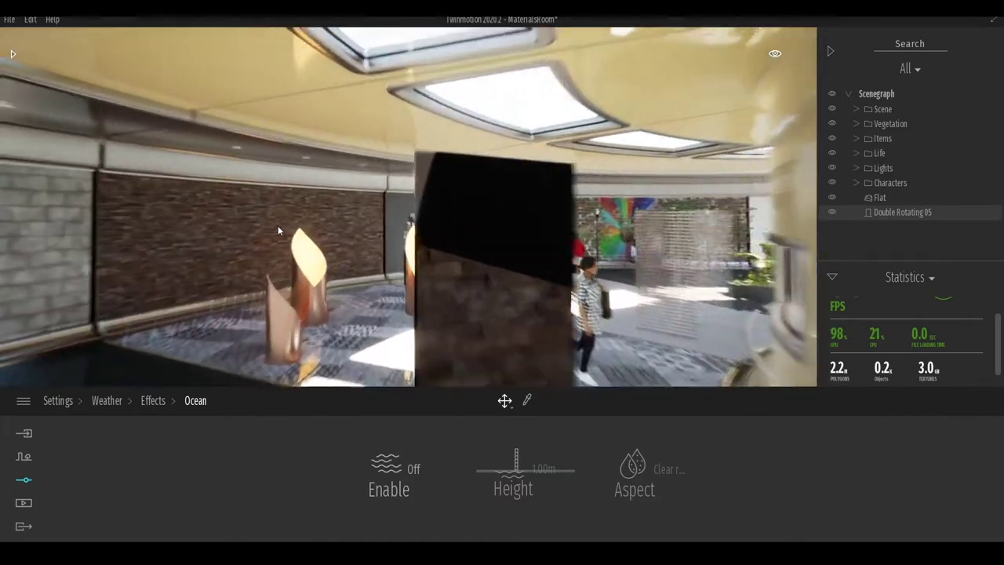
drag(277, 225, 236, 227)
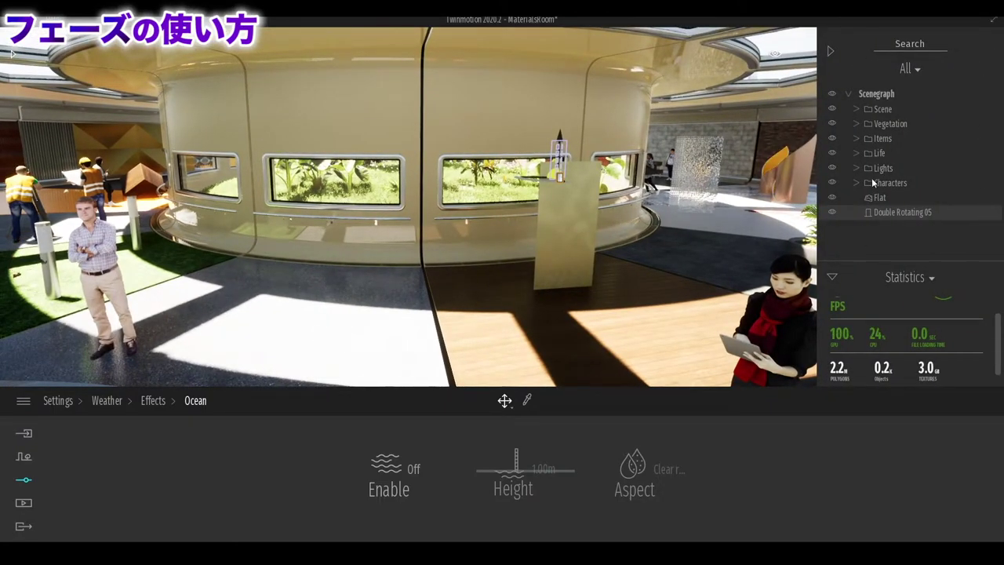
Switch the side panel to Scene states and add a first state named State
click(912, 278)
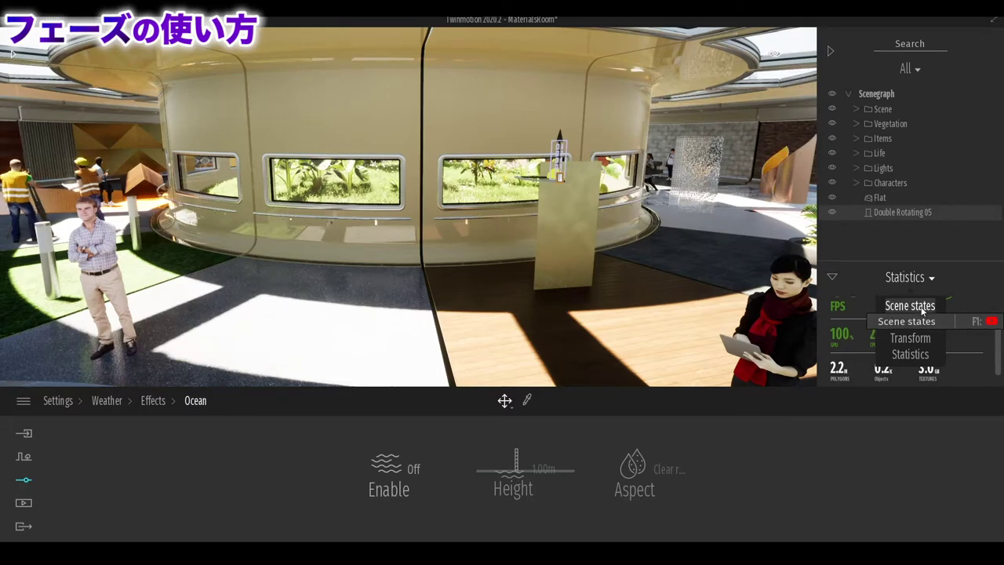
click(910, 306)
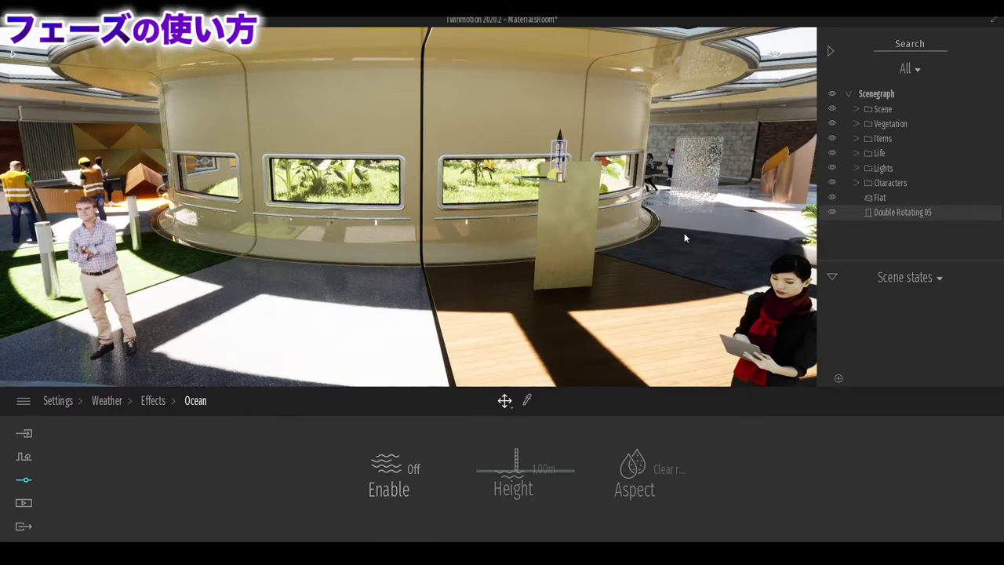
click(837, 379)
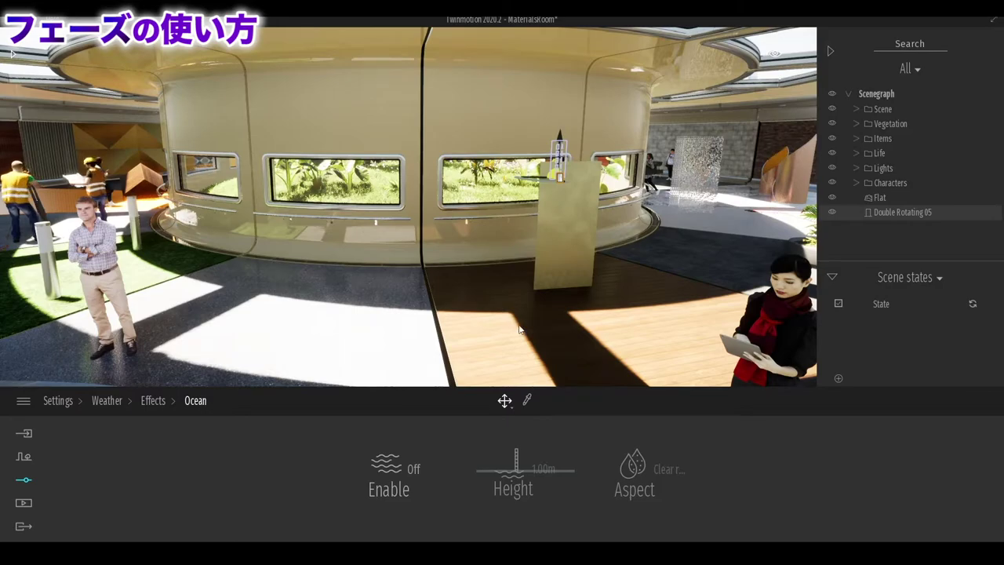
Hide the Characters group and save the view as a new scene state
click(832, 183)
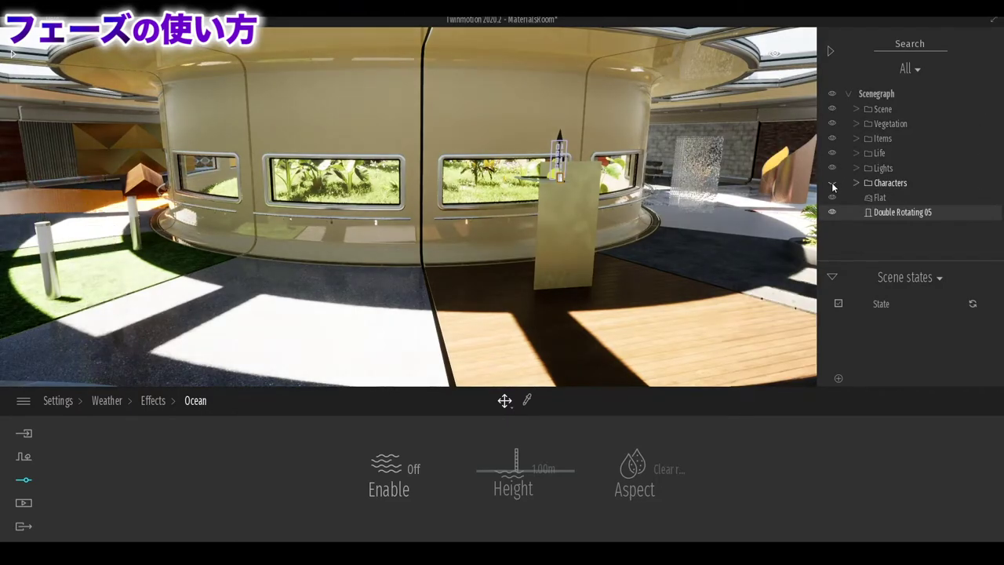
mouse_move(560, 146)
mouse_down()
mouse_move(408, 164)
mouse_move(710, 353)
mouse_up()
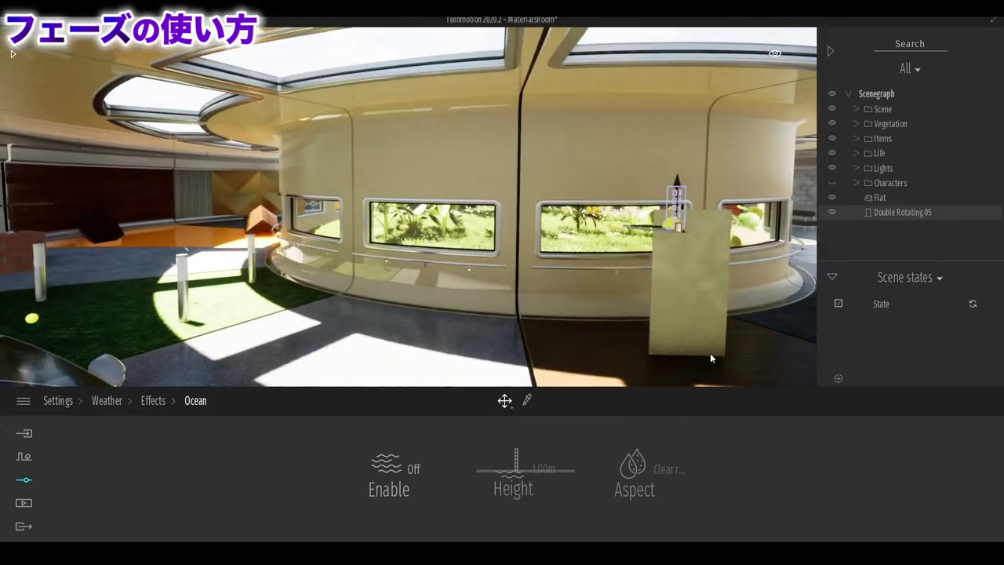
click(838, 379)
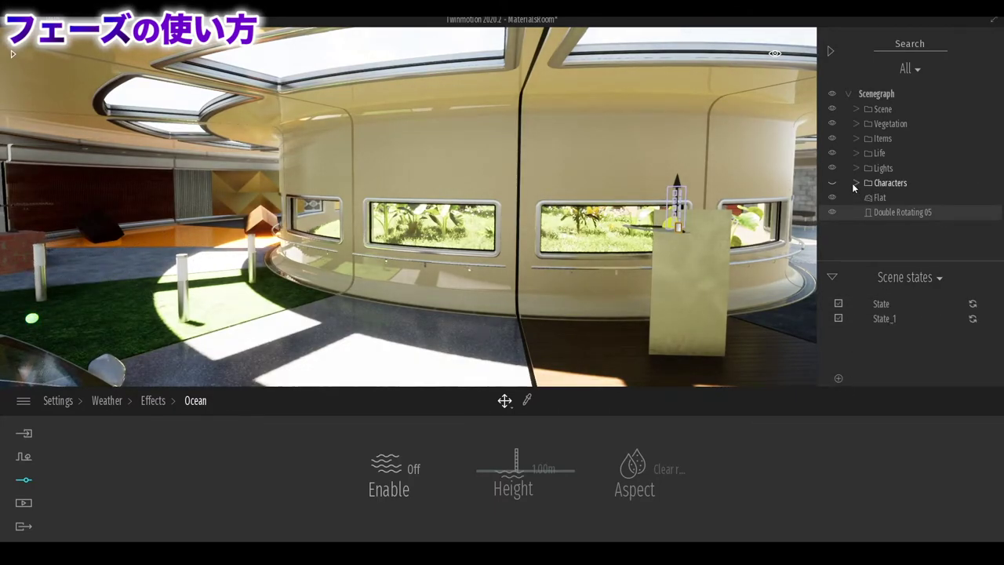
Hide the Items, Vegetation and Scene groups, then save a state showing only ground and door
click(831, 138)
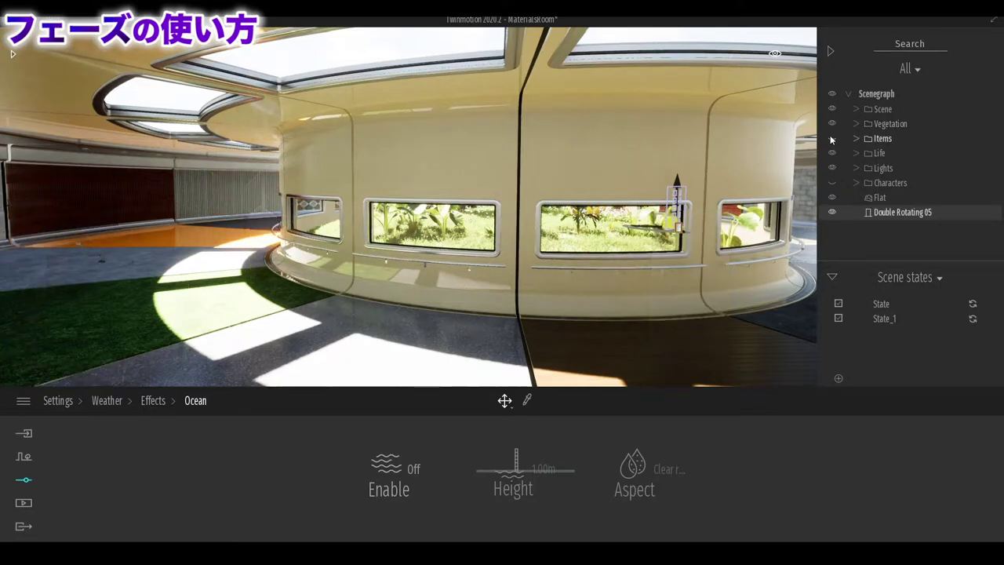
click(831, 138)
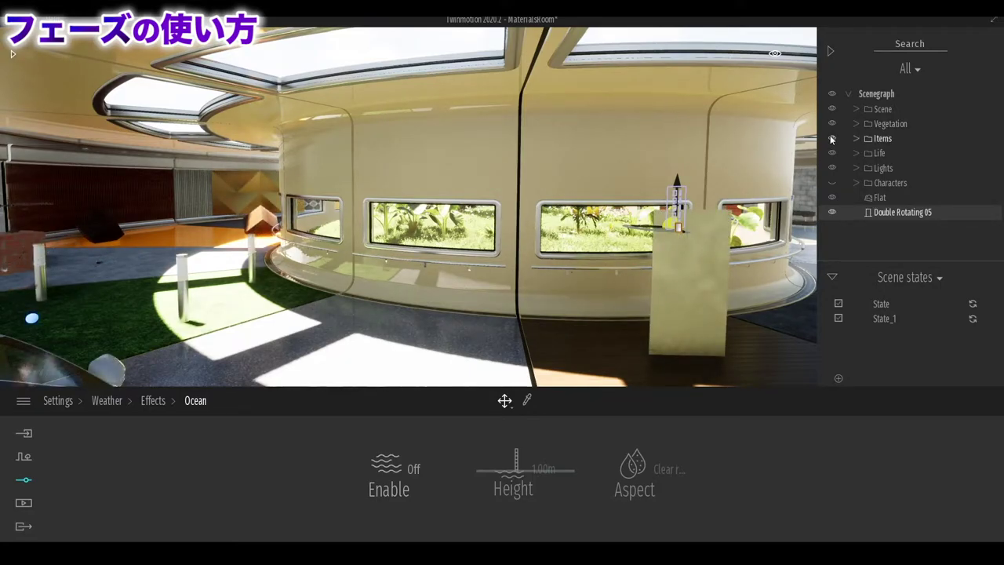
click(831, 138)
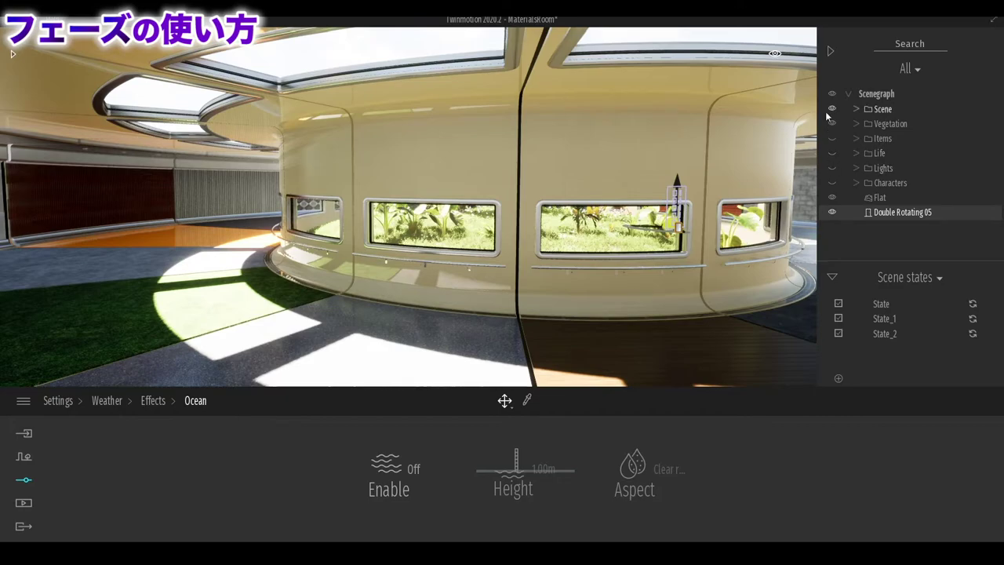
click(831, 123)
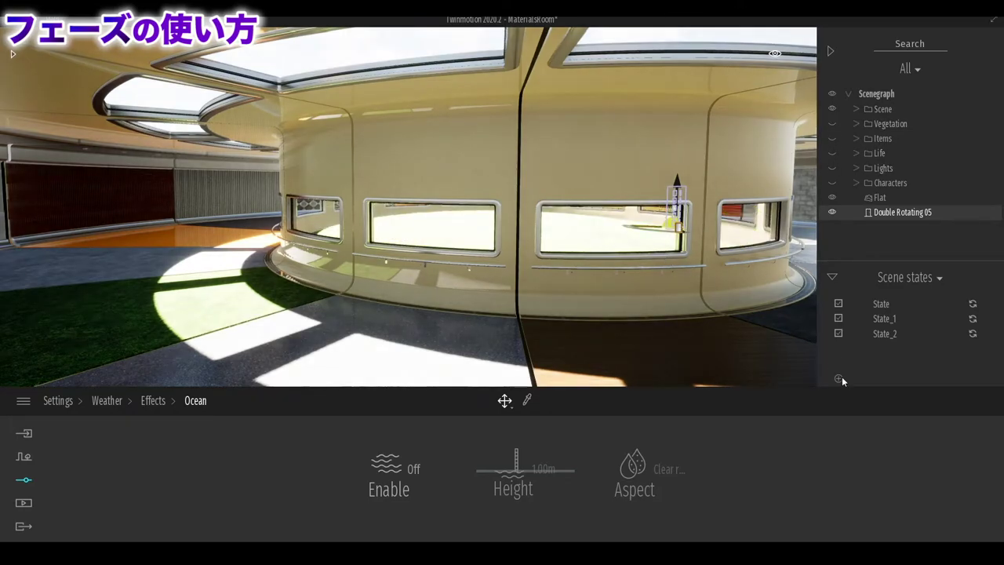
click(832, 110)
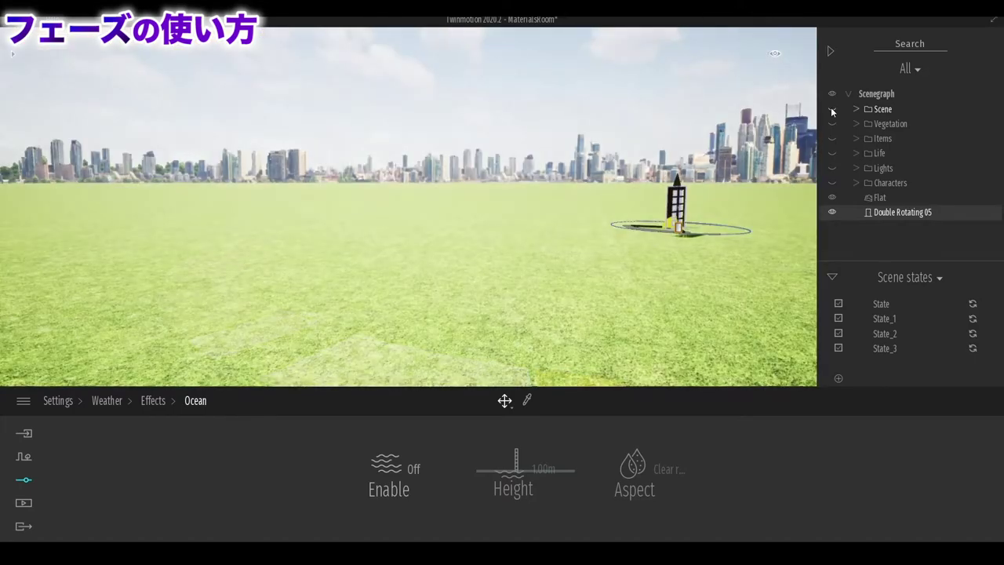
click(837, 378)
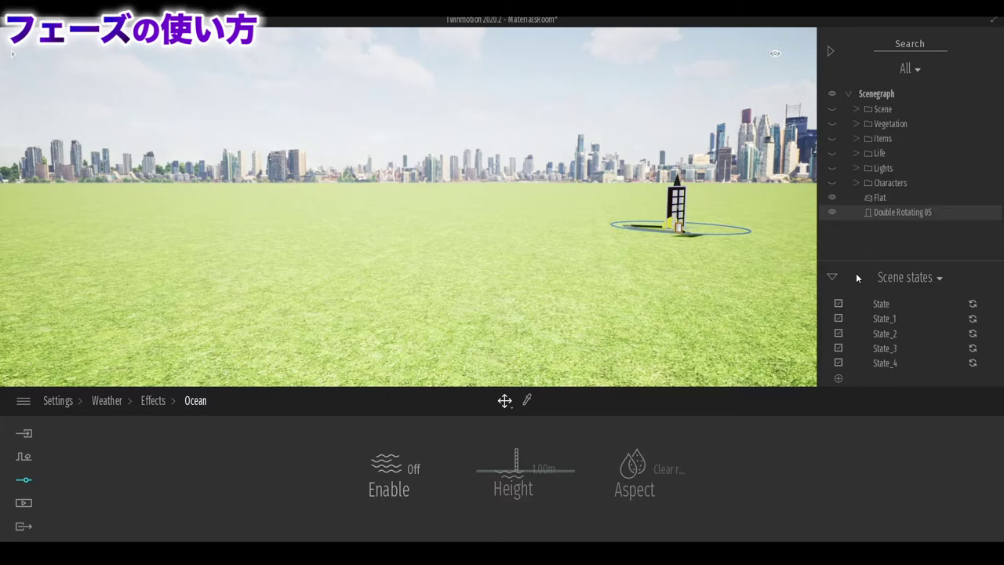
Apply State, State_1, State_3 and State_4 in turn to compare their visibility
click(892, 305)
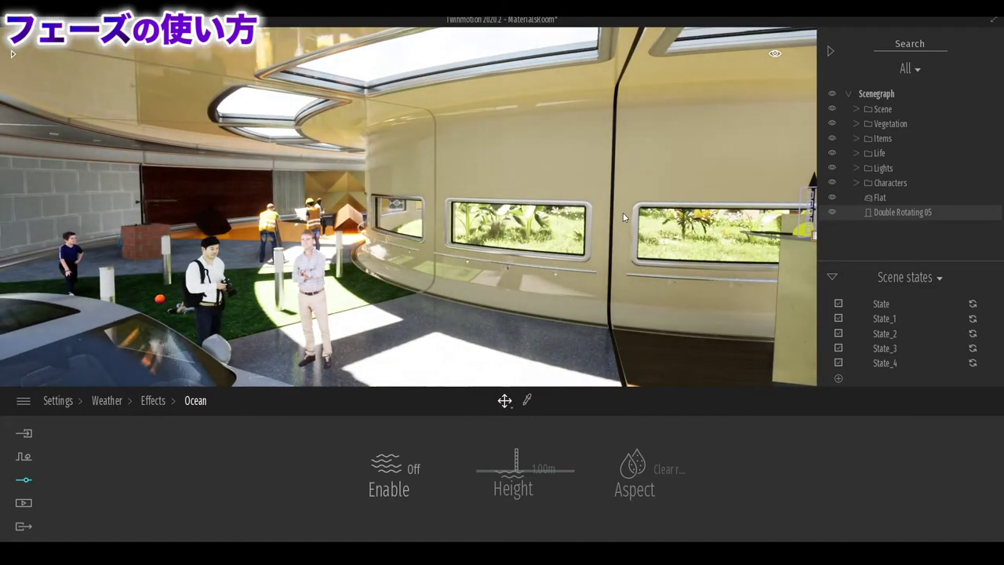
click(883, 320)
click(889, 345)
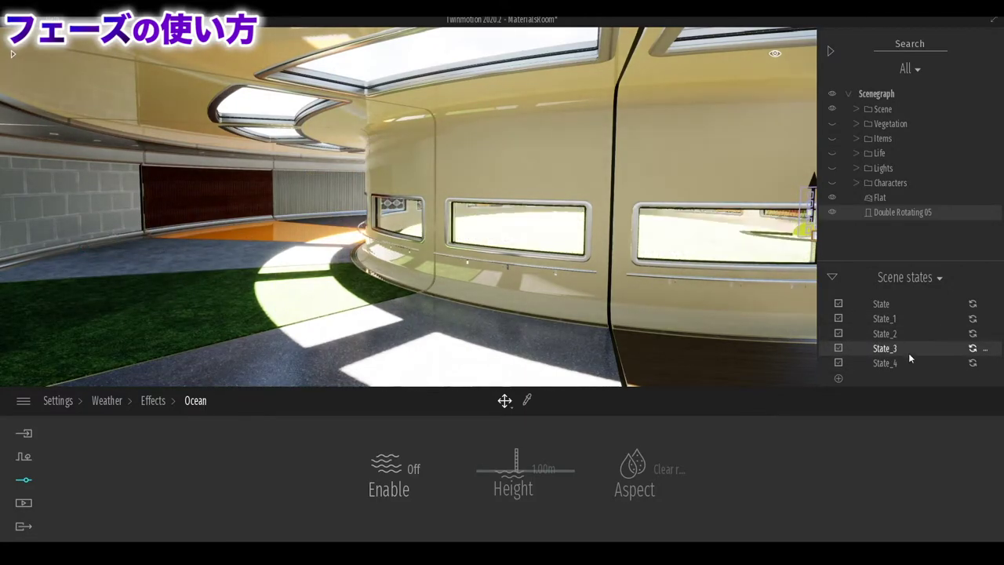
click(885, 362)
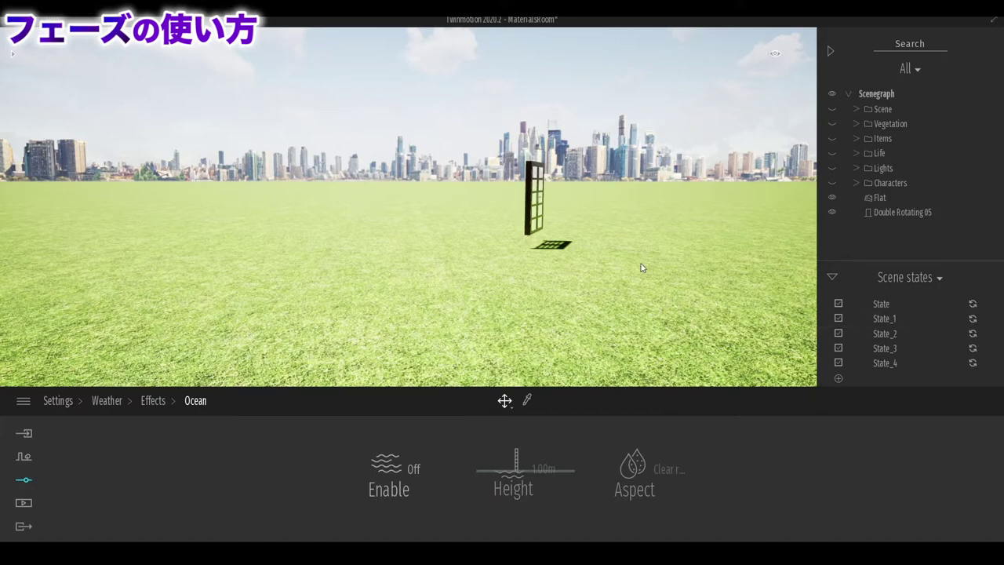
Look across the field, then reapply State_1, State_3, State_4 and finally State
right_drag(641, 267, 683, 236)
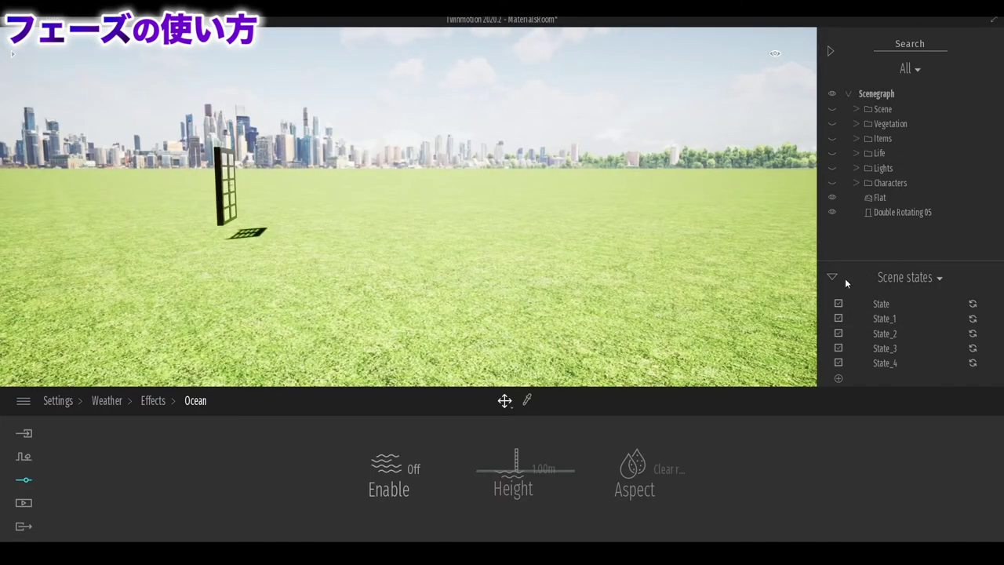
click(894, 321)
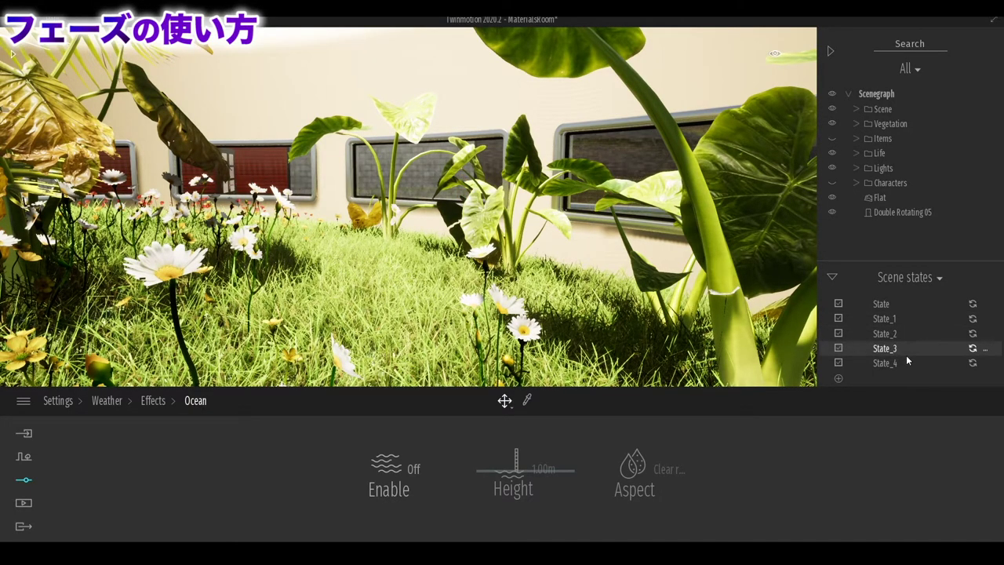
click(906, 351)
click(891, 364)
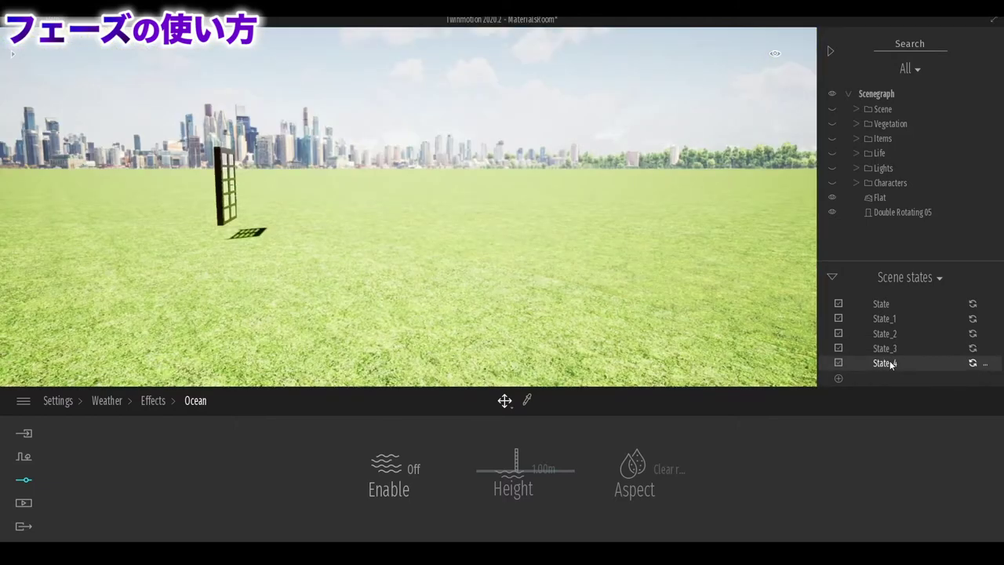
click(907, 307)
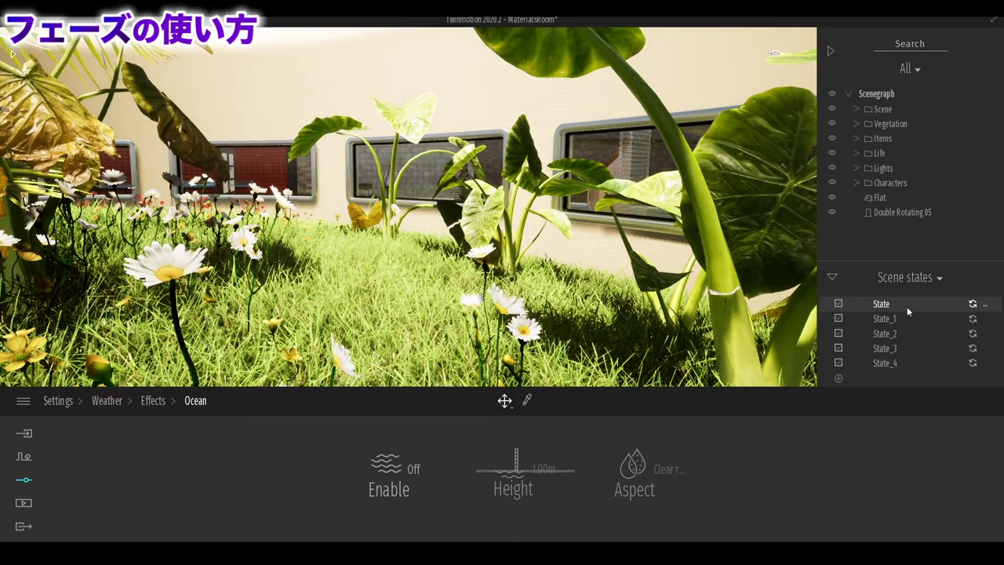